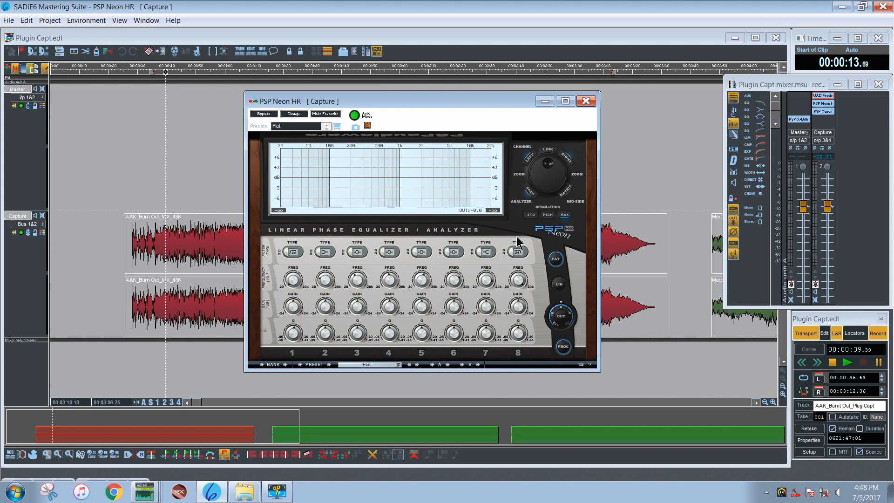
Reposition the PSP Neon HR window beside the first song's waveform and play the Capture track through it
drag(438, 99, 451, 93)
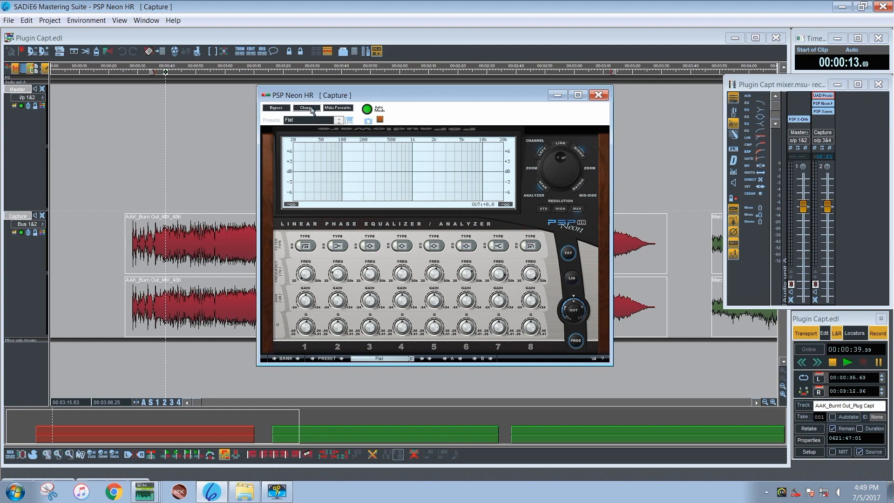
mouse_move(429, 97)
mouse_down()
mouse_move(385, 102)
mouse_move(415, 108)
mouse_up()
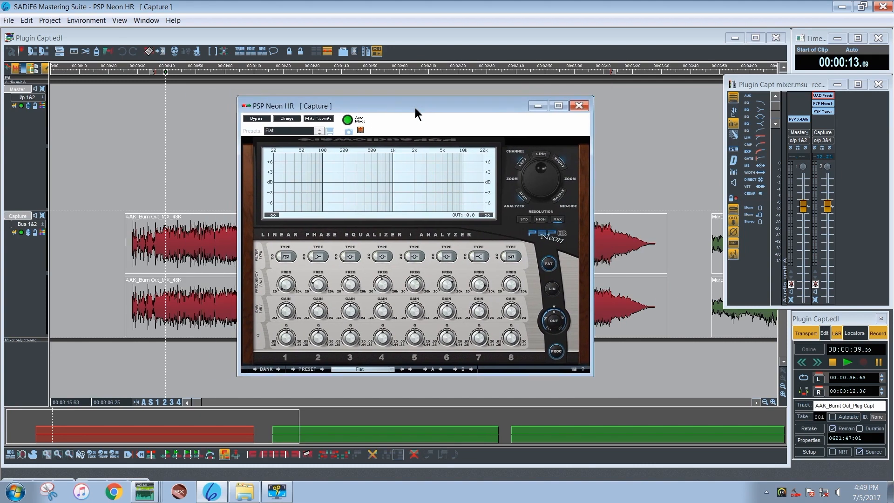
drag(426, 105, 526, 107)
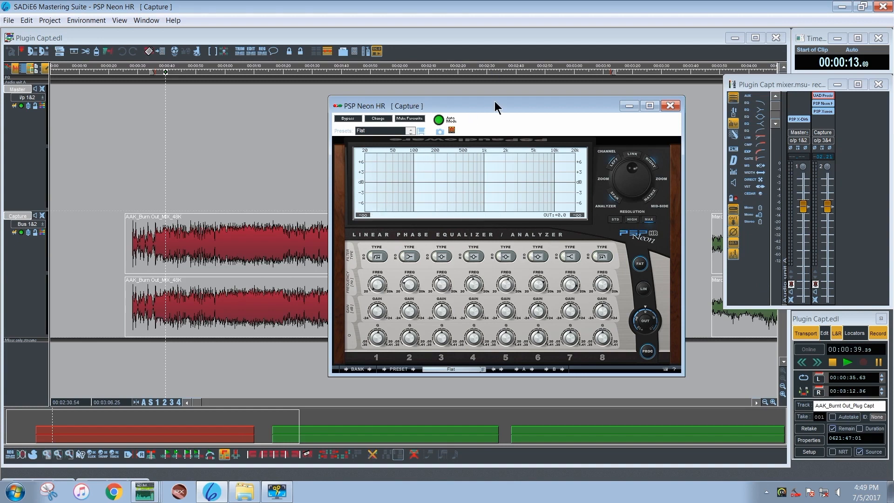
drag(495, 102, 501, 127)
key(space)
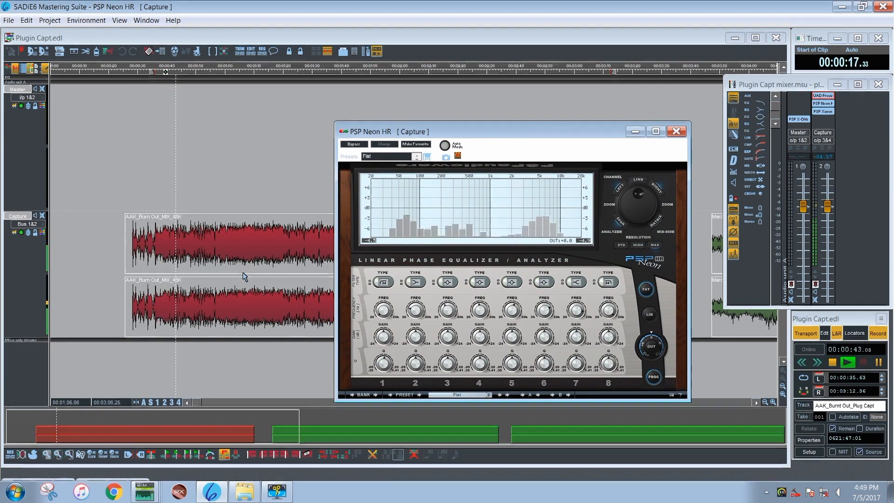
click(302, 296)
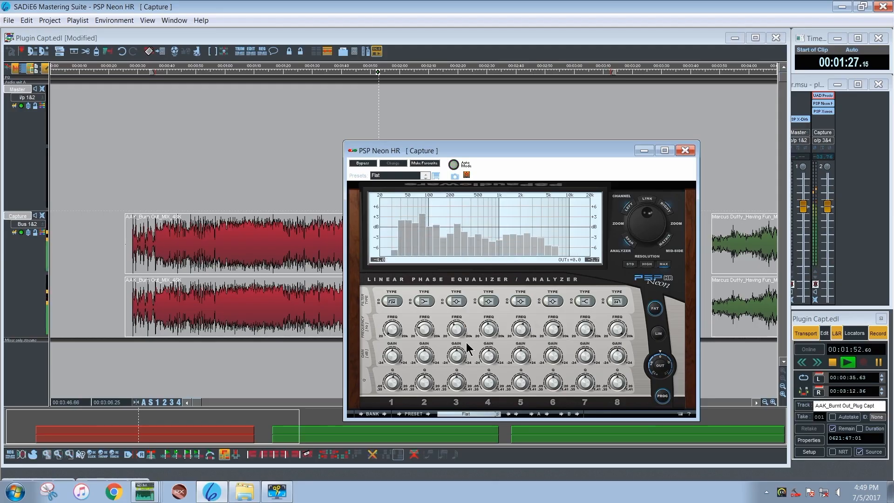
Enable band 2 as a low shelf at 140 Hz with about 2.98 dB of gain and a Q of about 0.56
click(425, 302)
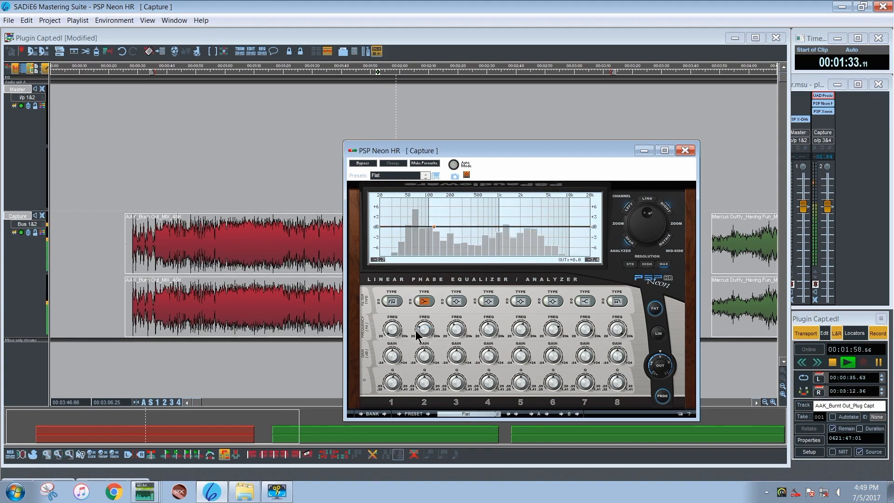
double_click(421, 331)
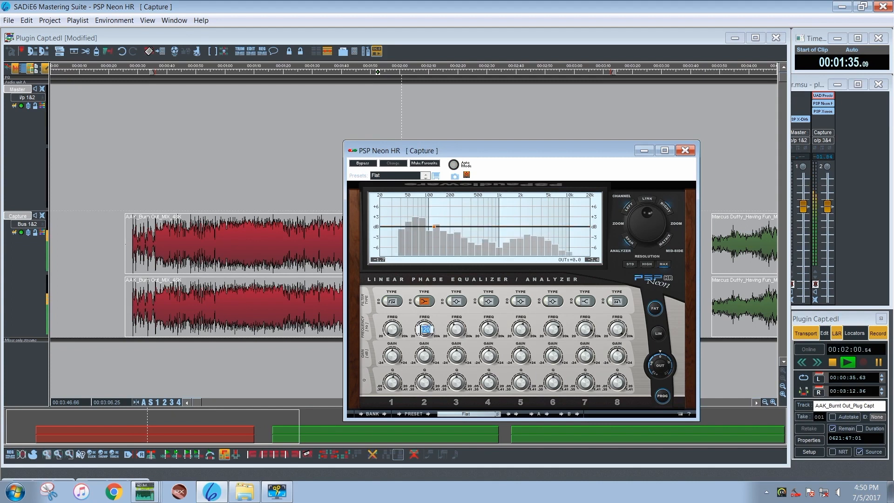
text(140)
key(Return)
drag(424, 355, 425, 340)
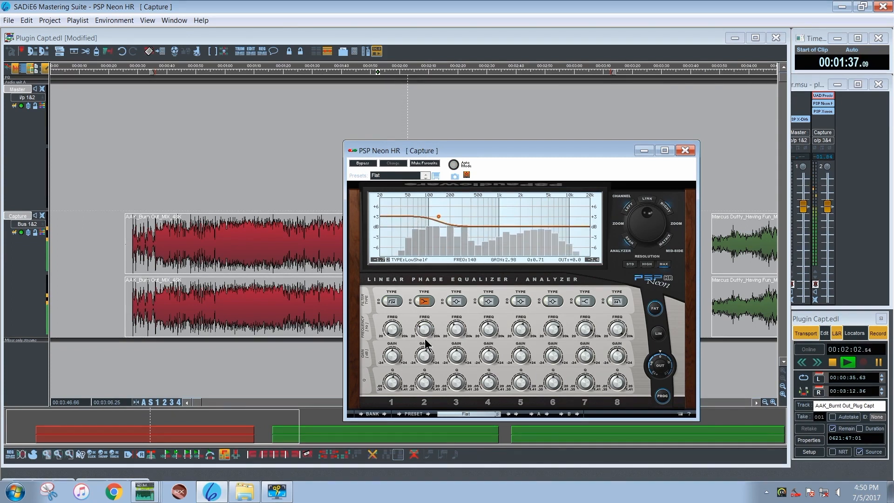
drag(424, 378, 425, 386)
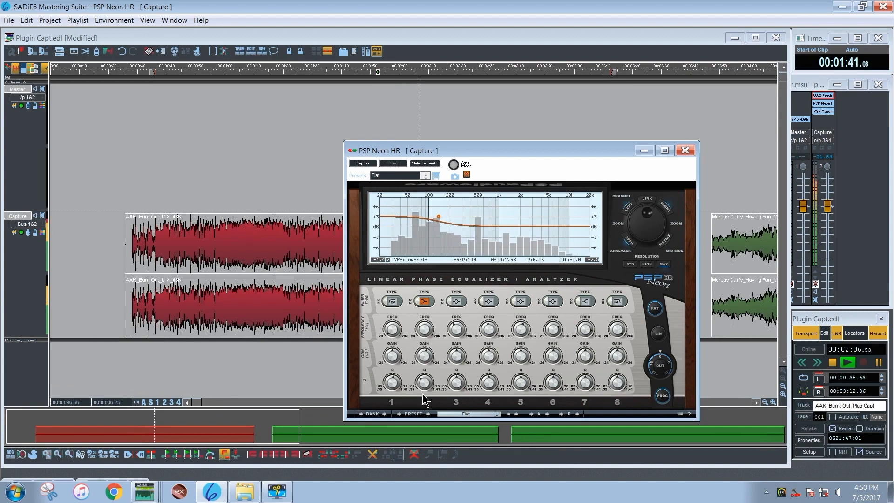
Raise band 2's shelf frequency to about 161 Hz and its gain to 3.07 dB
drag(427, 331, 425, 350)
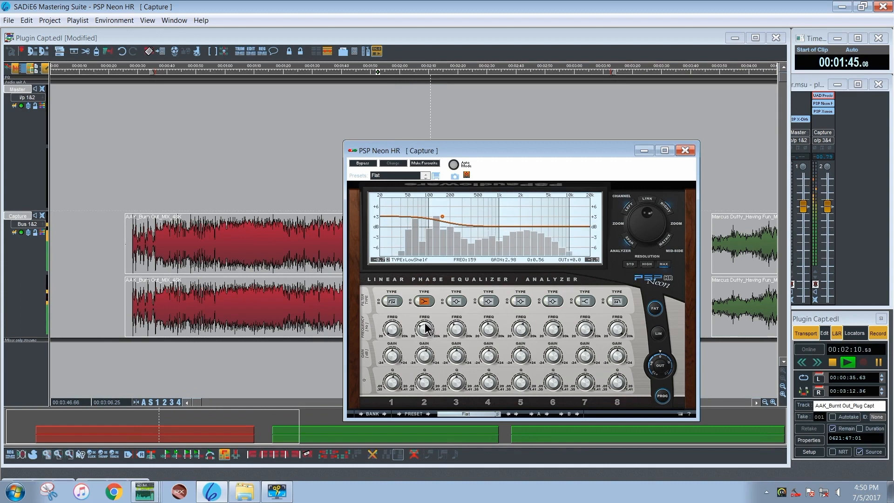
double_click(425, 355)
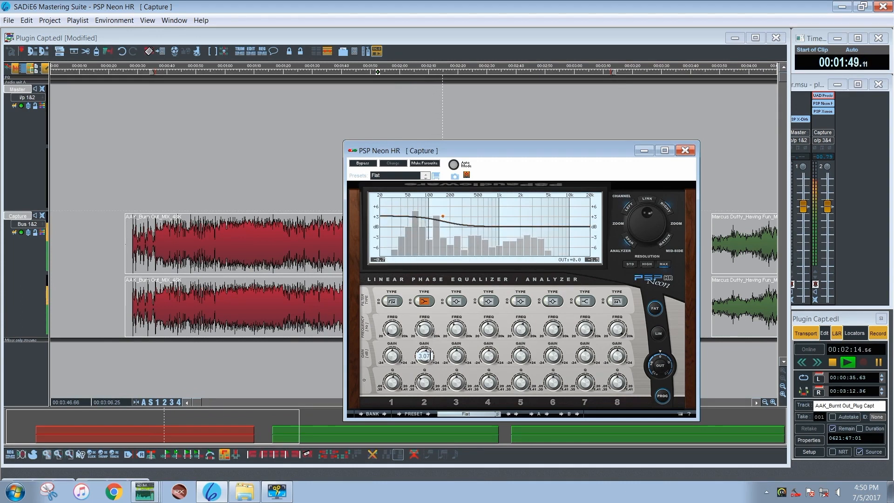
key(Return)
Try a gain of 24 dB on band 2's low shelf
double_click(425, 353)
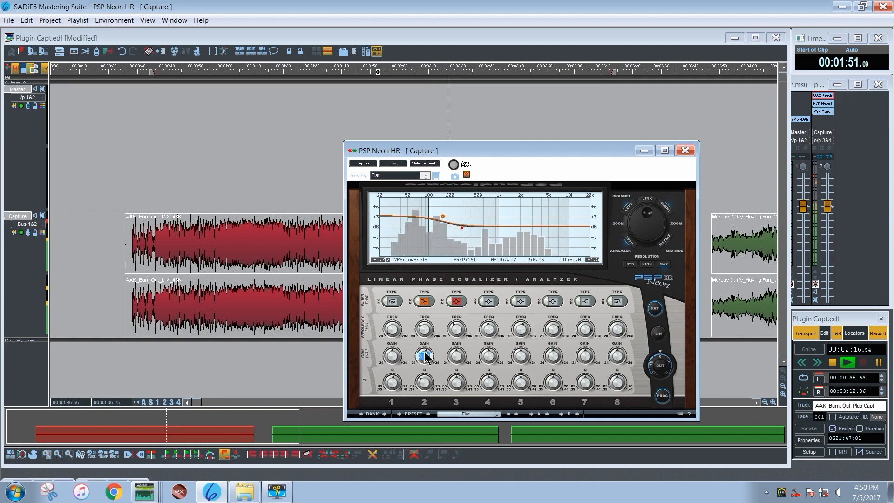
text(24)
key(Return)
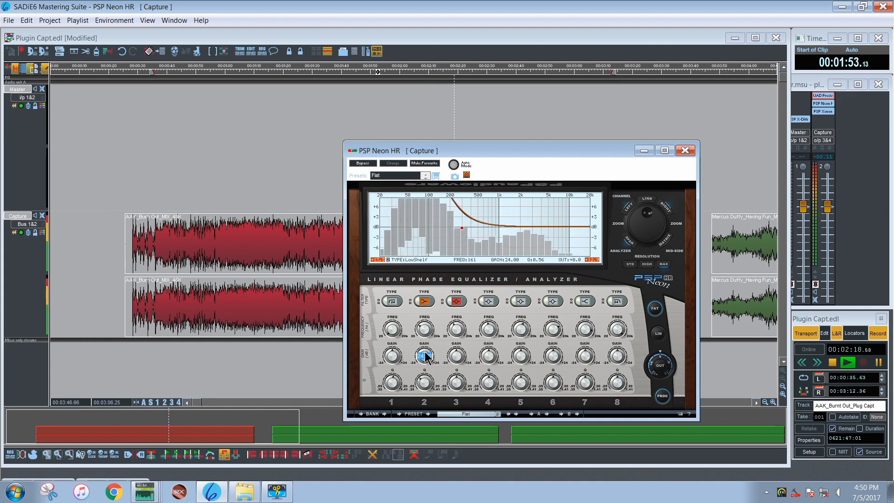
Set band 2's gain to 1 dB, bypass band 3, and raise band 2's gain to about 1.86 dB
text(1)
key(Return)
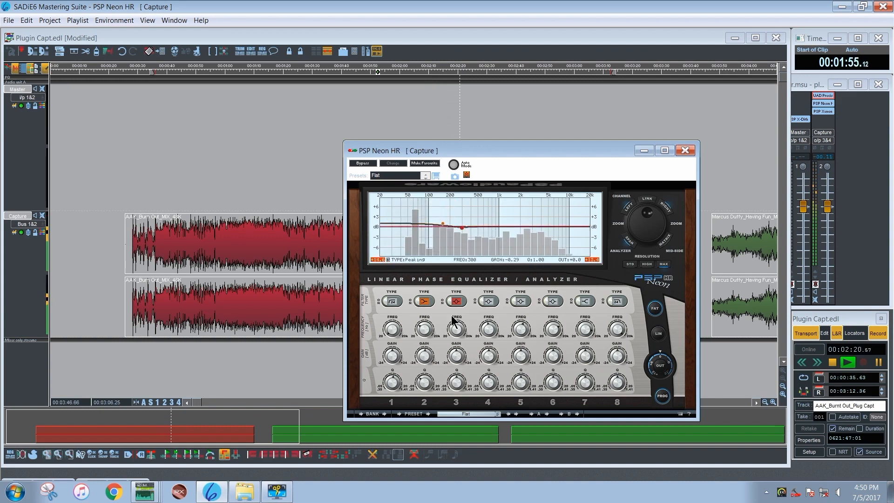
click(450, 301)
click(449, 301)
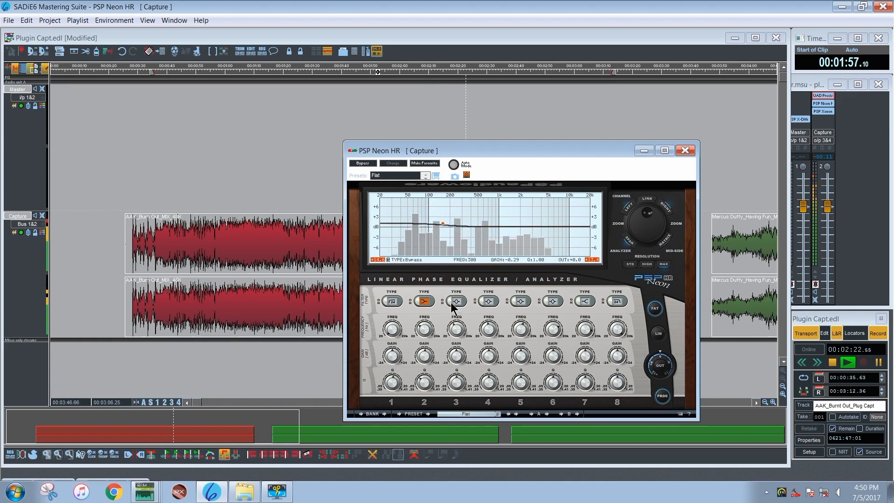
scroll(424, 357, up, 2)
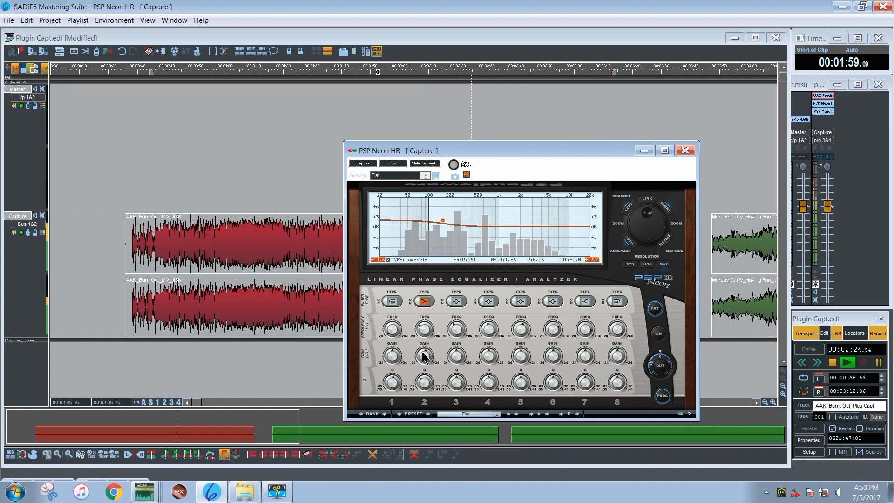
Enable band 3 as a peaking filter at 300 Hz and shape a narrow cut of about 2.8 dB with a Q of about 4.31
click(450, 301)
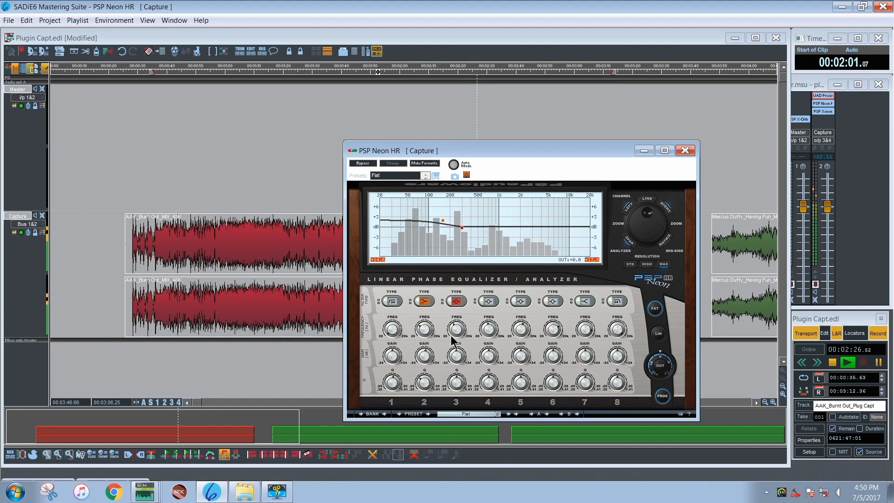
scroll(455, 332, up, 2)
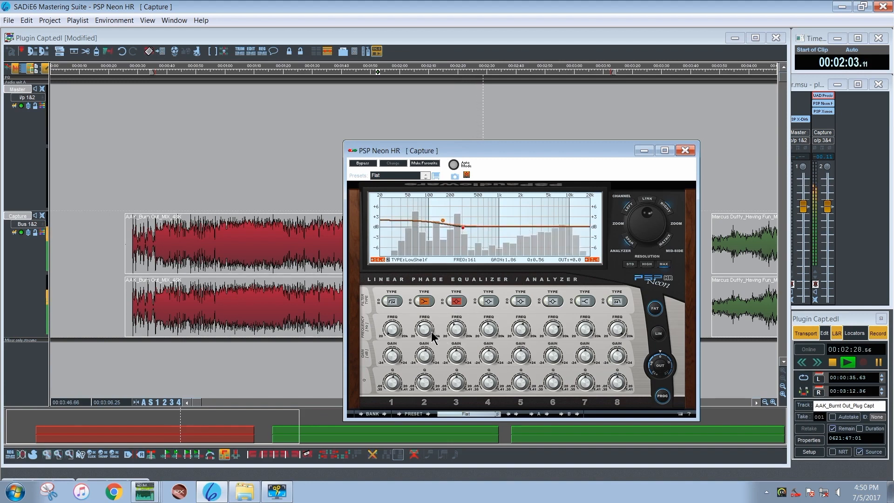
double_click(451, 330)
text(3)
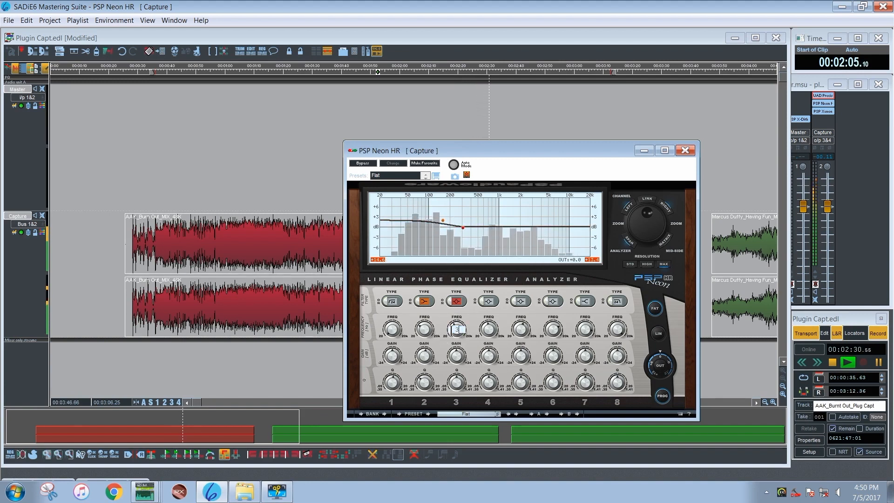
text(00)
key(Return)
mouse_move(457, 345)
mouse_down()
mouse_move(460, 386)
mouse_move(455, 326)
mouse_up()
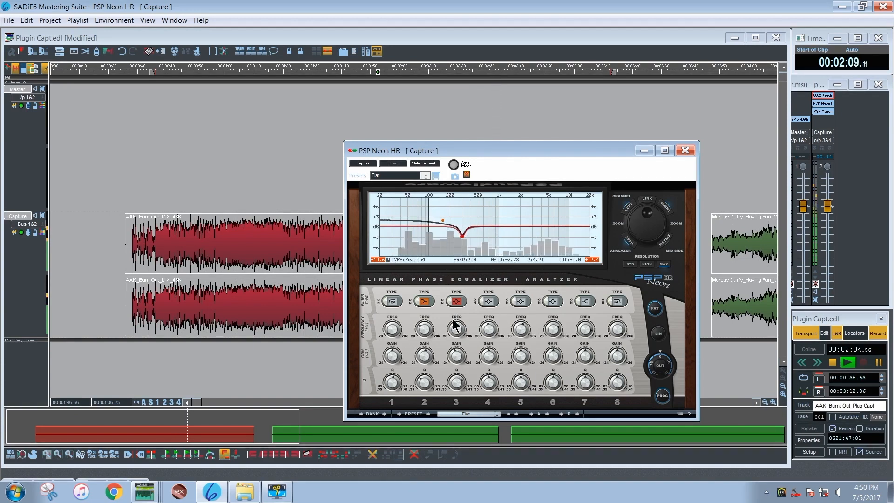
Fine-tune band 3's cut to about 308 Hz with a Q of about 5.89, and adjust band 2's Q
drag(454, 381, 455, 349)
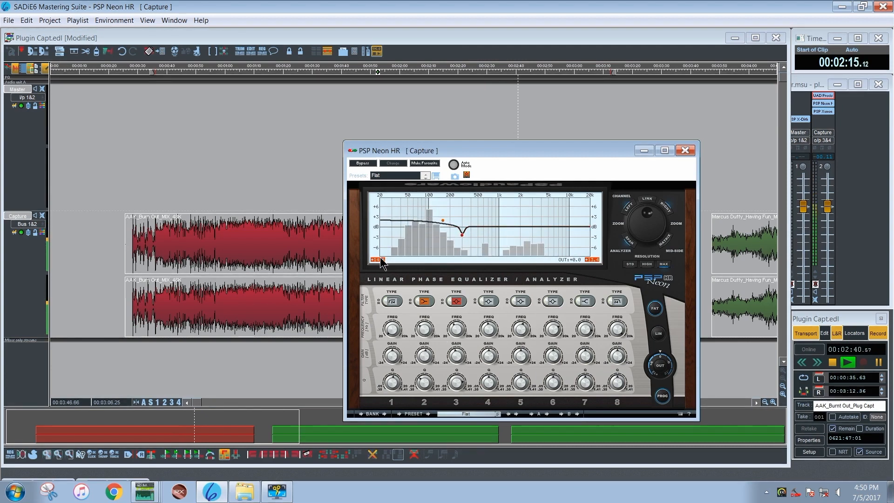
drag(458, 329, 456, 328)
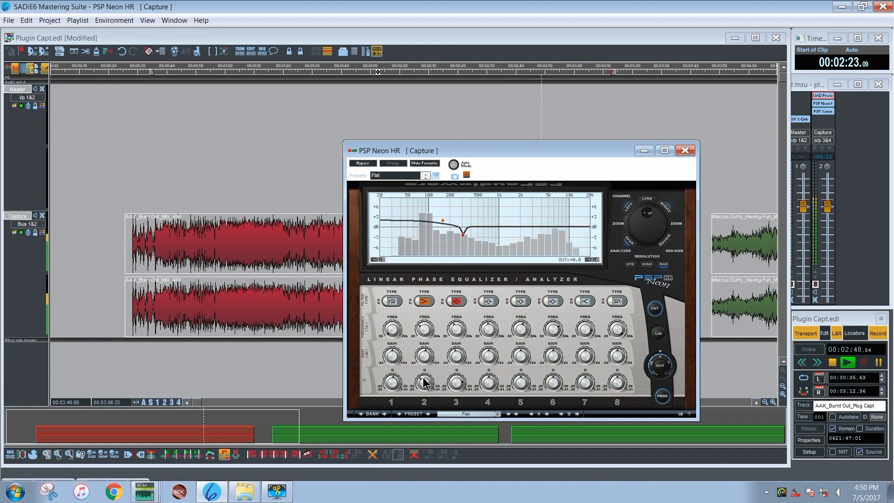
drag(425, 380, 429, 347)
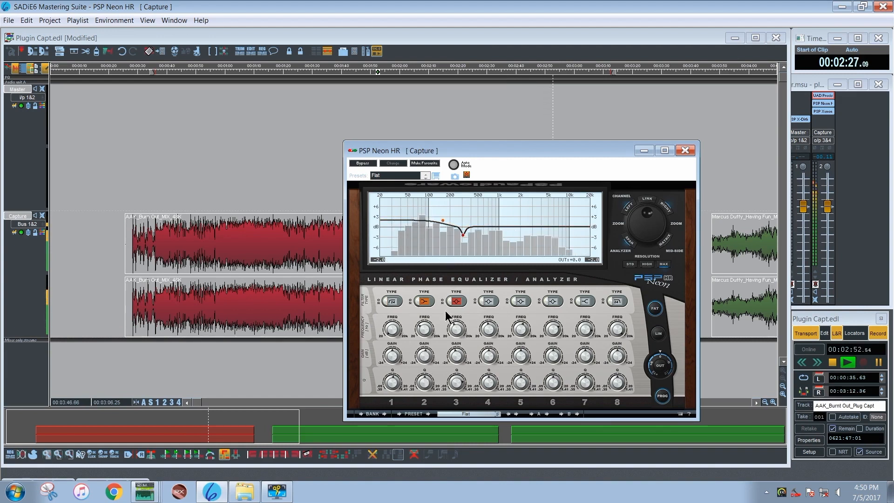
Switch the equalizer's processing back on and retune band 3 to a cut of about 2.98 dB at about 250 Hz
click(662, 395)
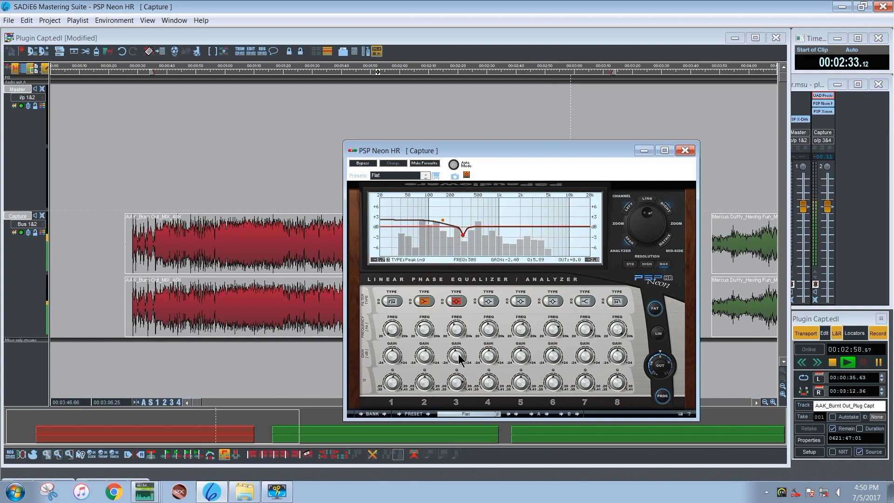
drag(459, 358, 454, 365)
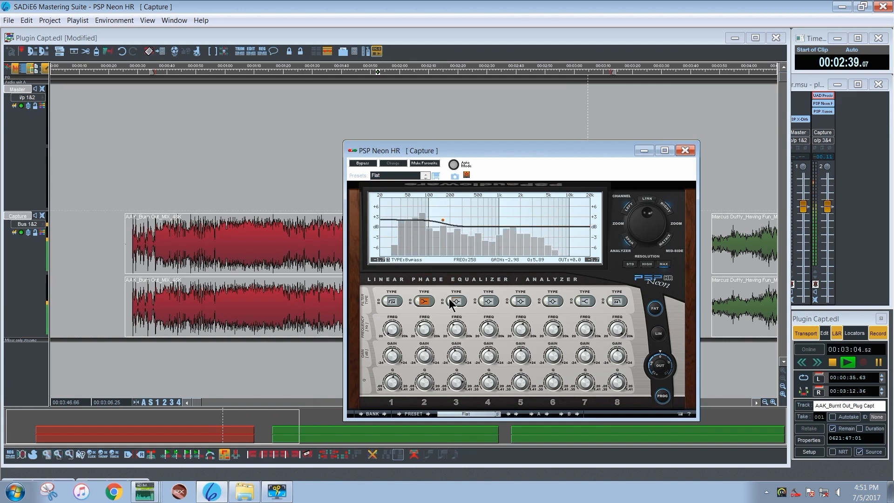
click(449, 301)
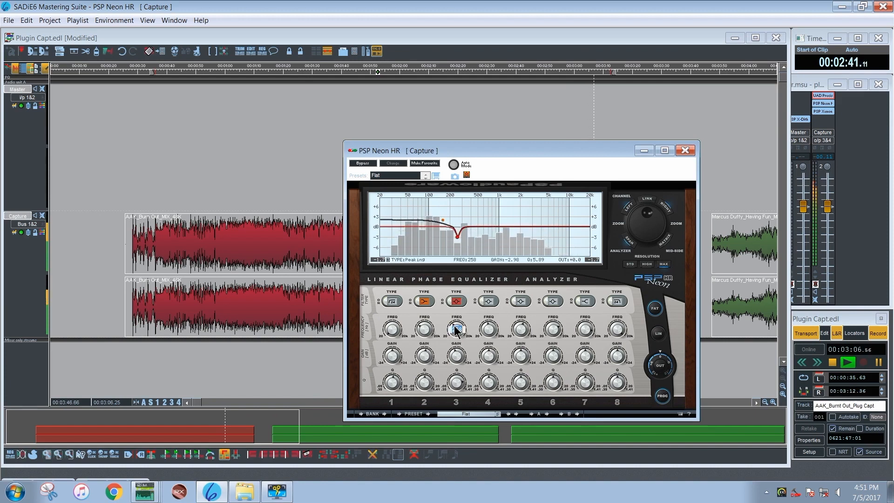
scroll(451, 327, up, 3)
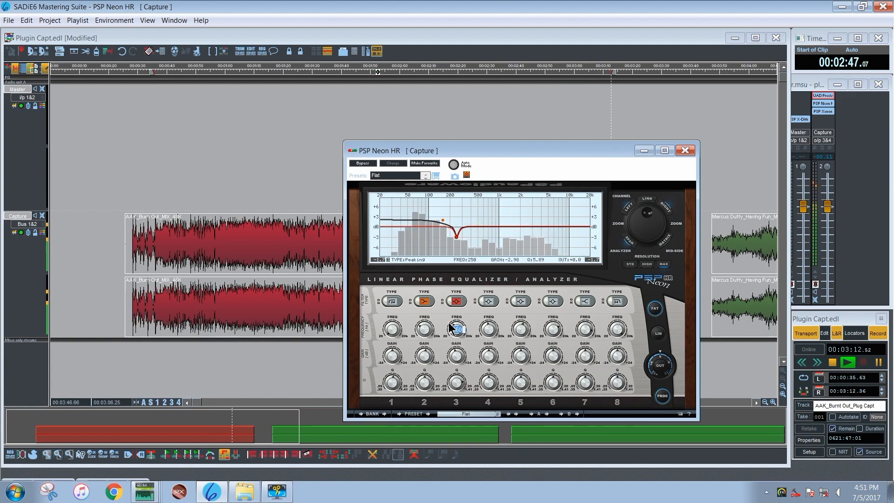
scroll(451, 327, up, 2)
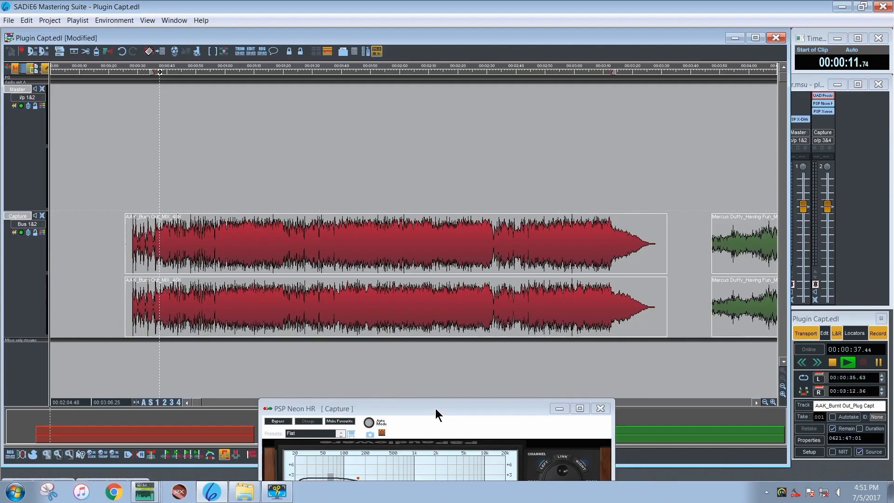
Bypass band 3, then close the PSP Neon HR window and reopen it from the mixer's Capture channel over the timeline
drag(434, 356, 540, 150)
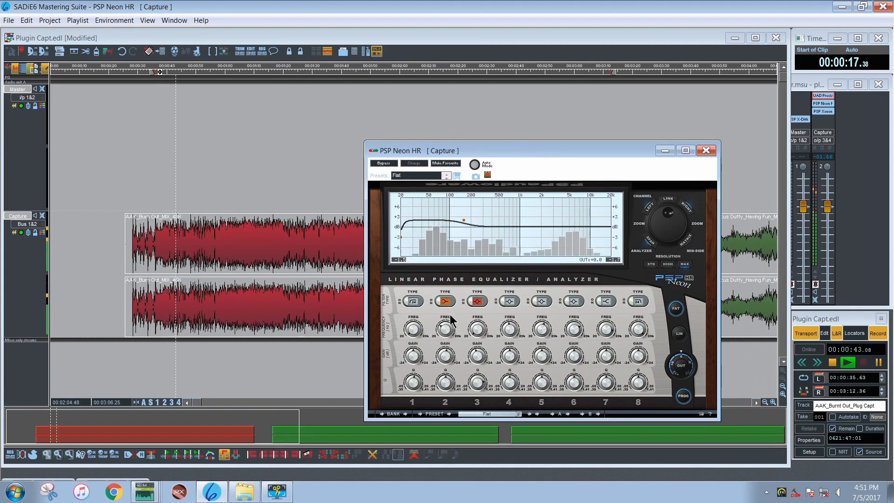
click(472, 301)
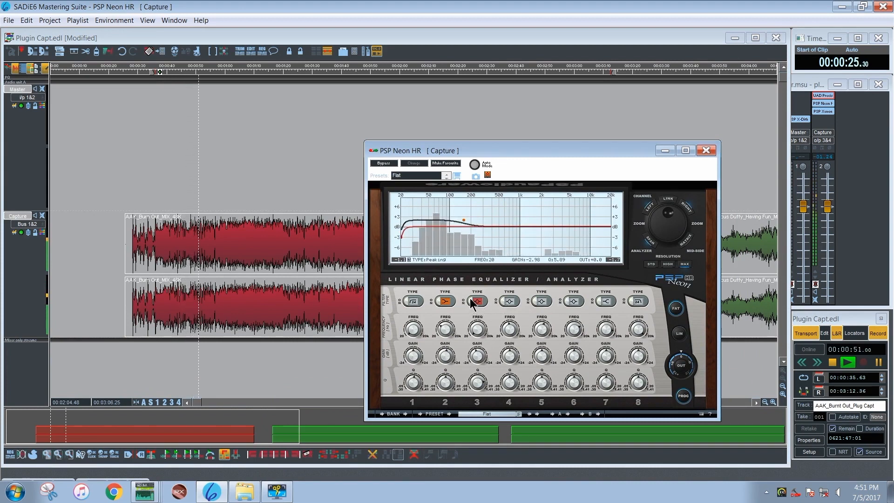
click(706, 150)
click(828, 106)
click(828, 106)
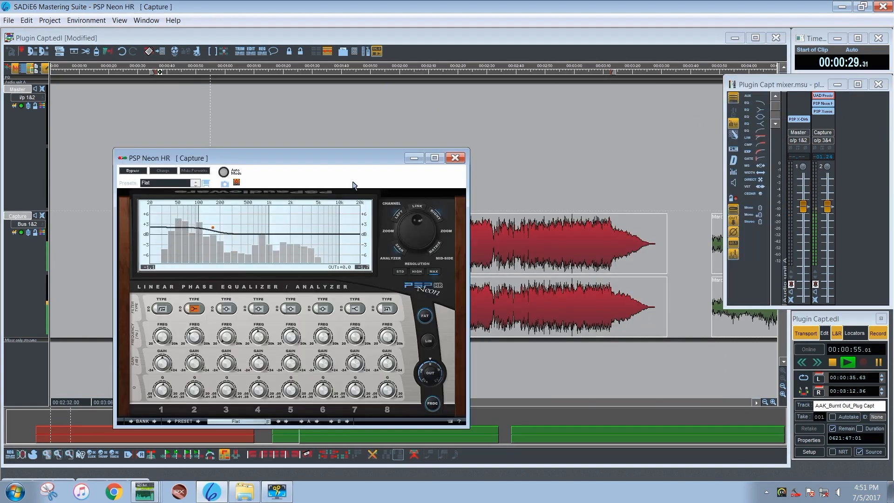
drag(315, 160, 480, 133)
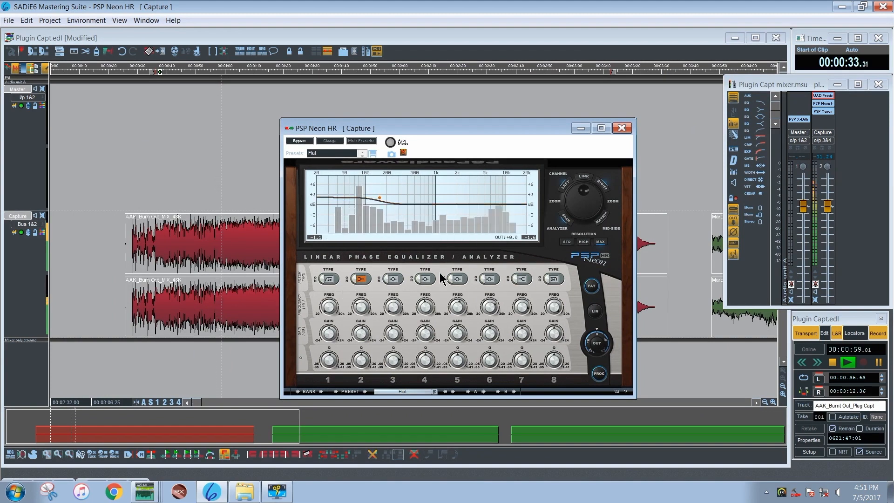
Enable band 4 as a peaking filter at 311 Hz and shape a narrow cut of about 4.83 dB with a Q of about 7.67
click(417, 277)
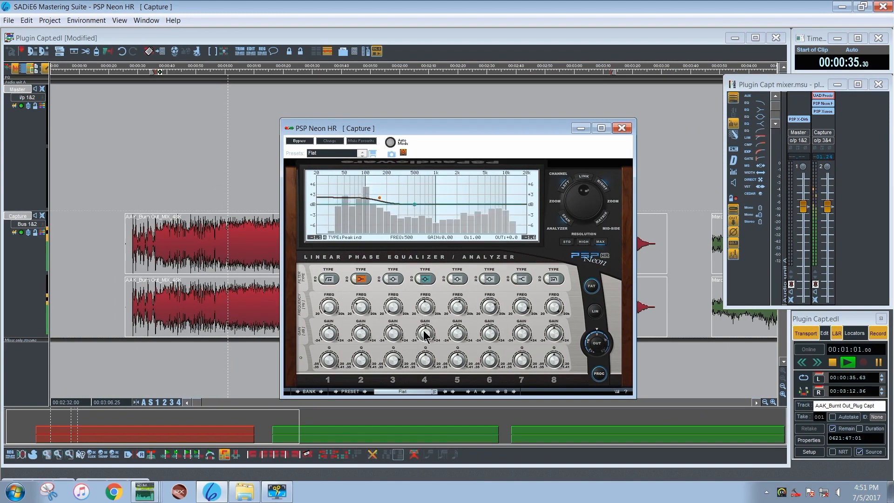
double_click(422, 307)
text(311)
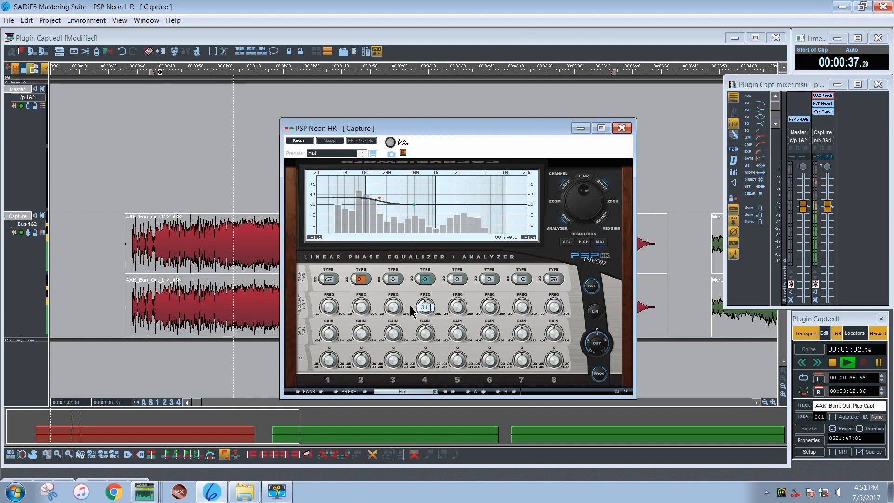
key(Return)
drag(424, 333, 418, 282)
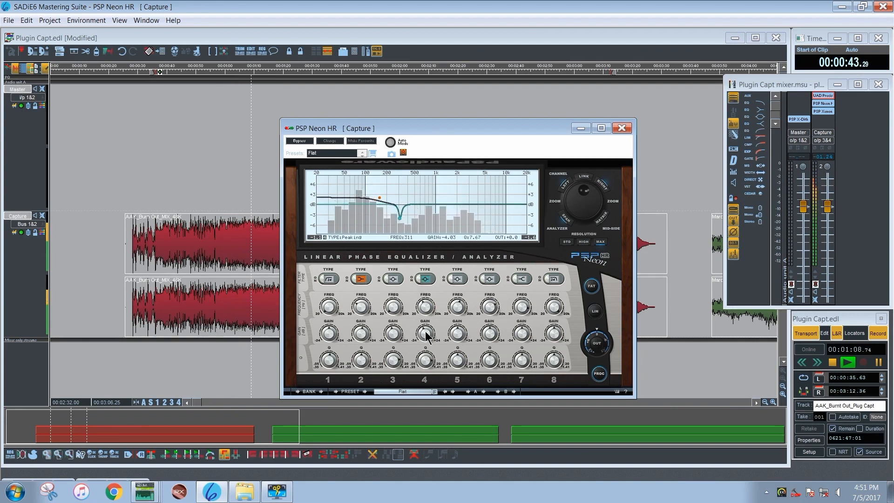
Set band 4's gain to -1.3 dB, move its narrow cut to about 362 Hz, and adjust its Q
drag(422, 330, 425, 321)
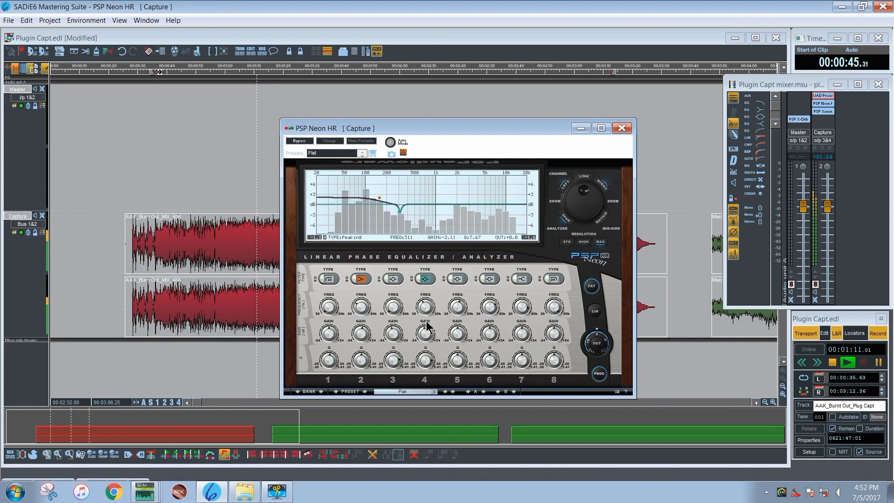
double_click(426, 335)
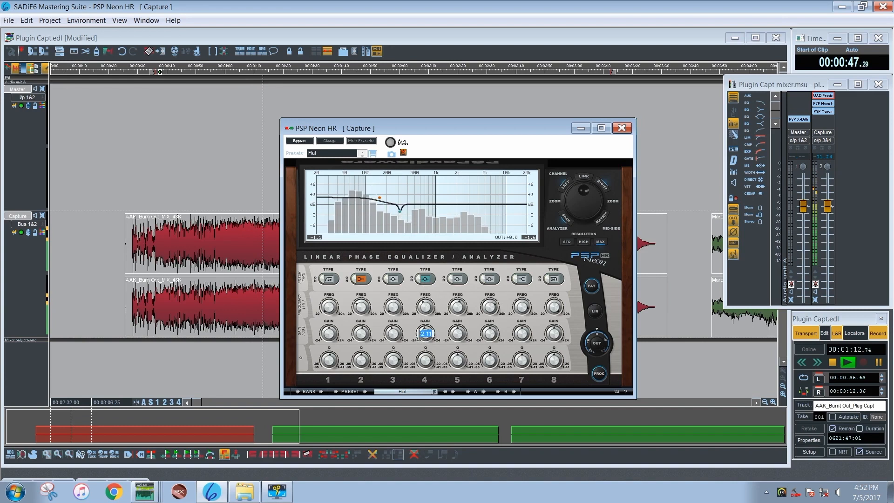
text(-1.3)
key(Return)
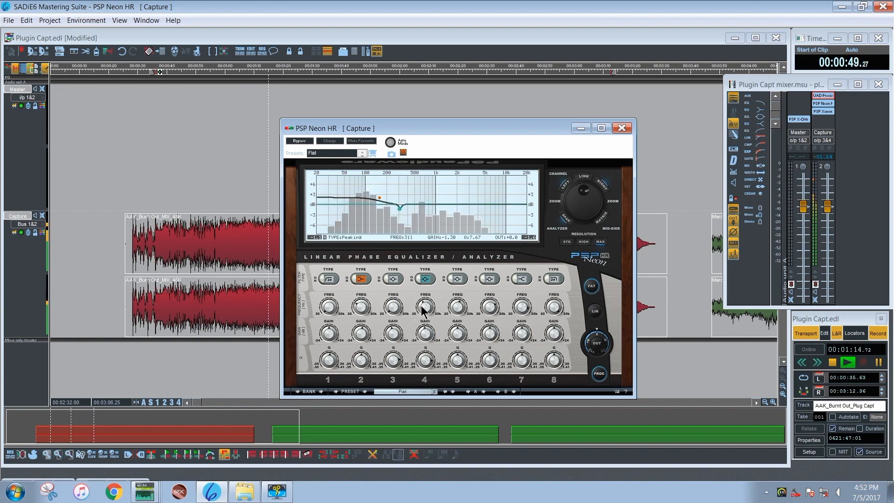
mouse_move(425, 308)
mouse_down()
mouse_move(432, 314)
mouse_move(433, 307)
mouse_up()
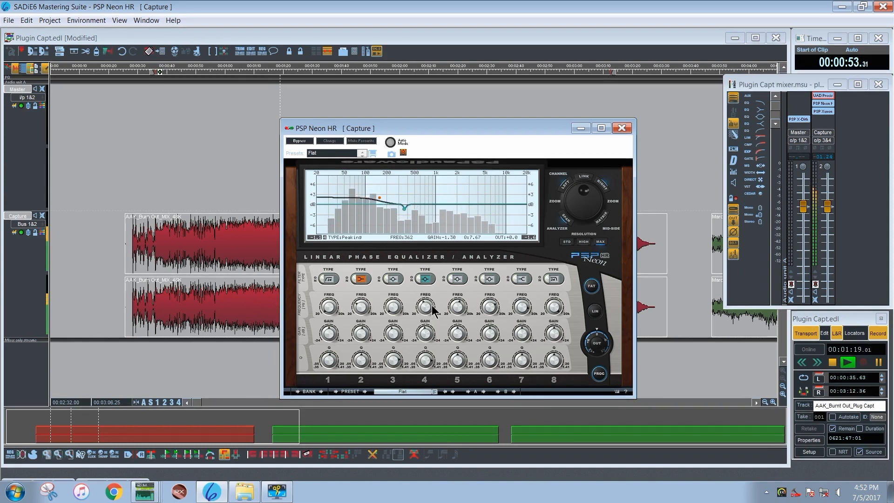
drag(426, 356, 426, 357)
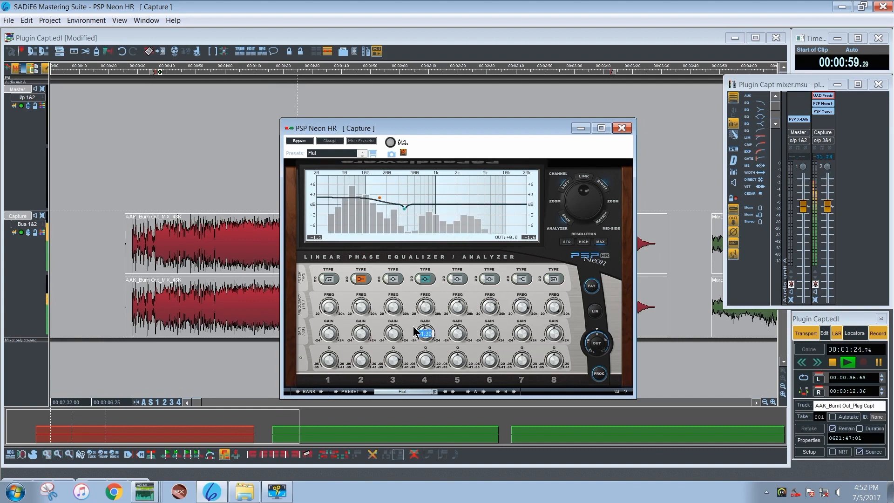
Reset band 2's low-shelf gain to 0 dB, retune the shelf to about 168 Hz, and restore a gentle low-end boost
click(361, 334)
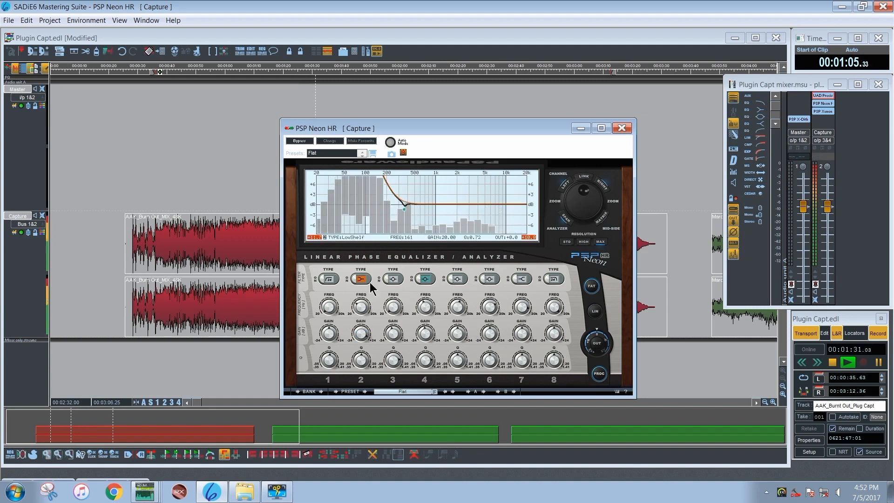
click(352, 281)
click(361, 334)
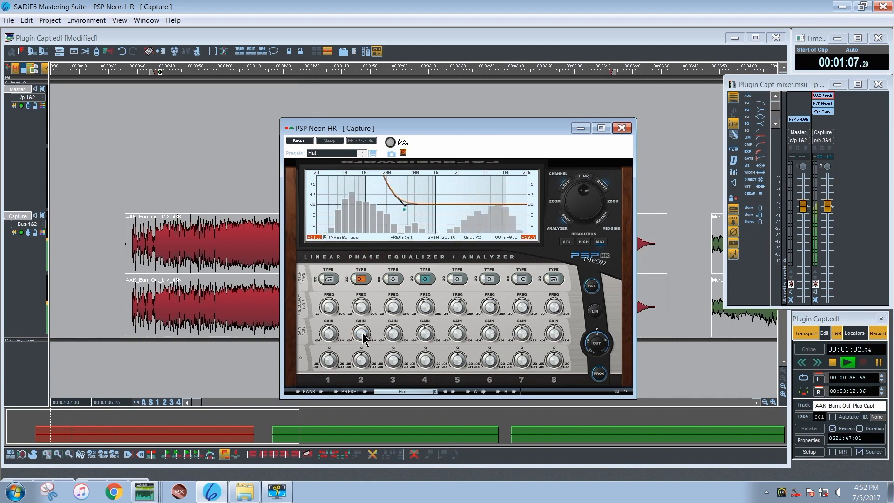
double_click(361, 334)
text(0)
key(Return)
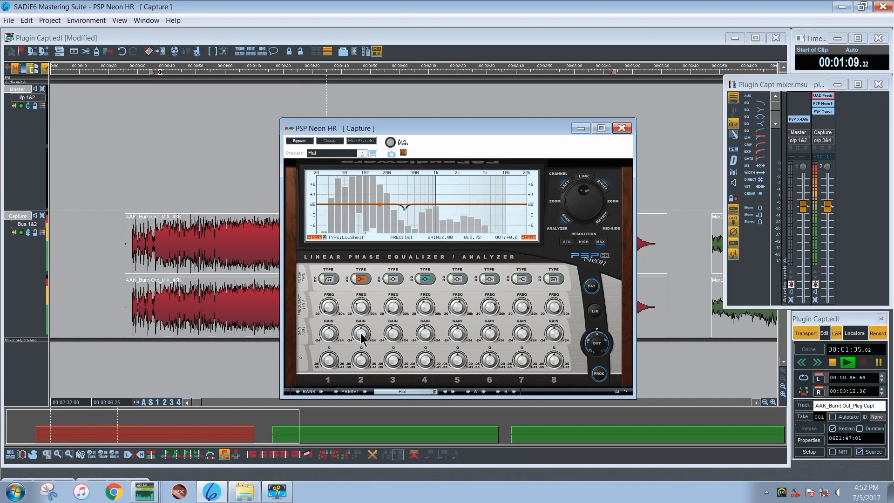
click(361, 308)
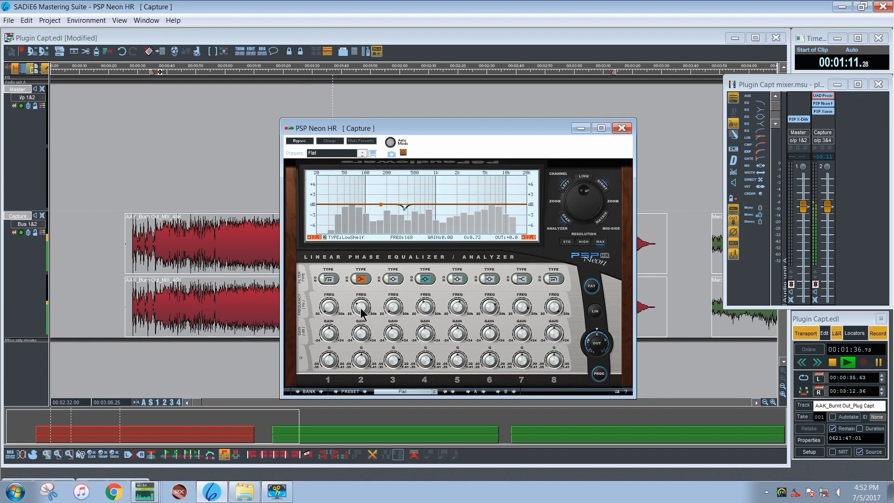
drag(361, 308, 364, 325)
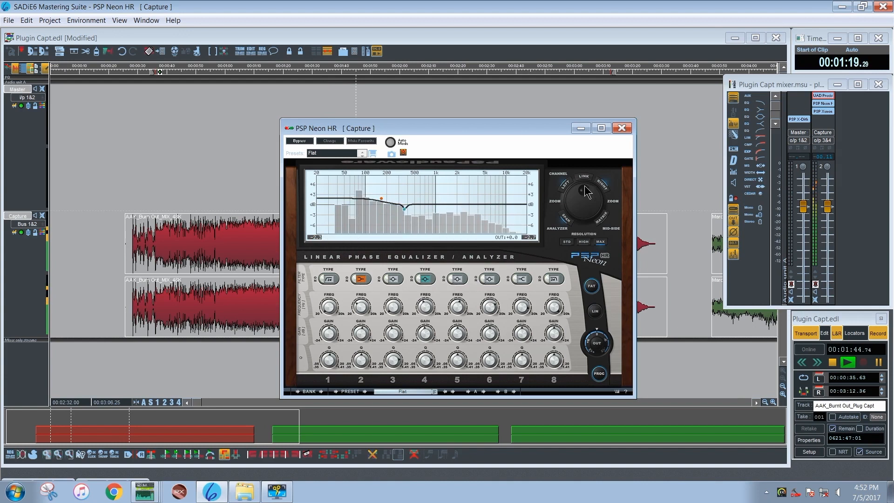
Switch the equalizer to mid-side mode and enable band 1 on the Mid channel as a 24 dB/oct low cut at 20 Hz
click(611, 228)
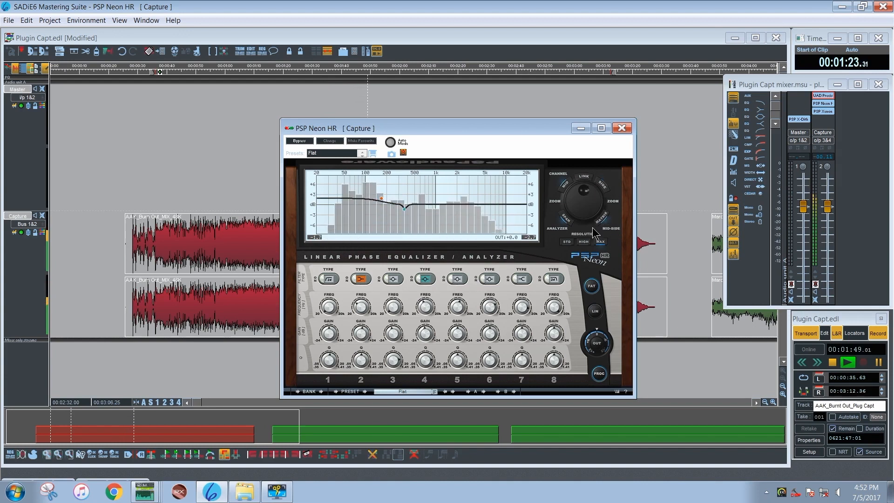
click(327, 280)
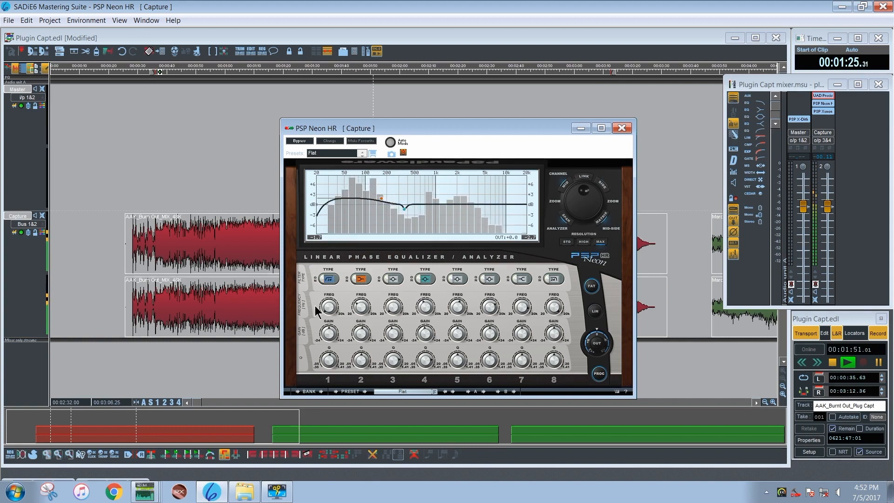
drag(327, 306, 329, 319)
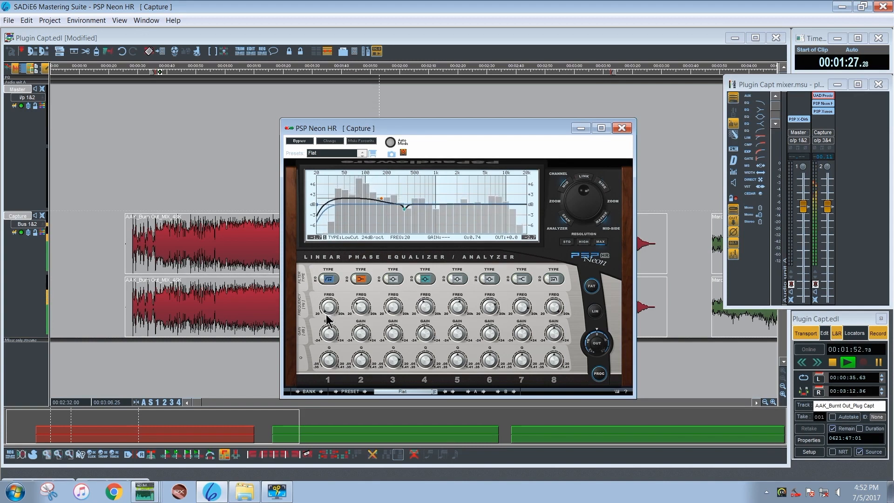
drag(329, 359, 328, 356)
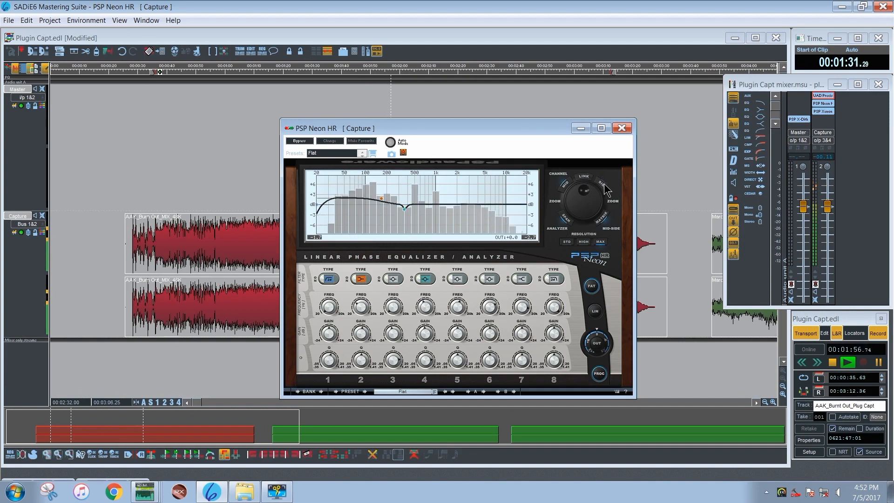
On the Side channel, enable band 1 as a 24 dB/oct low cut at 39 Hz and adjust its Q
click(317, 279)
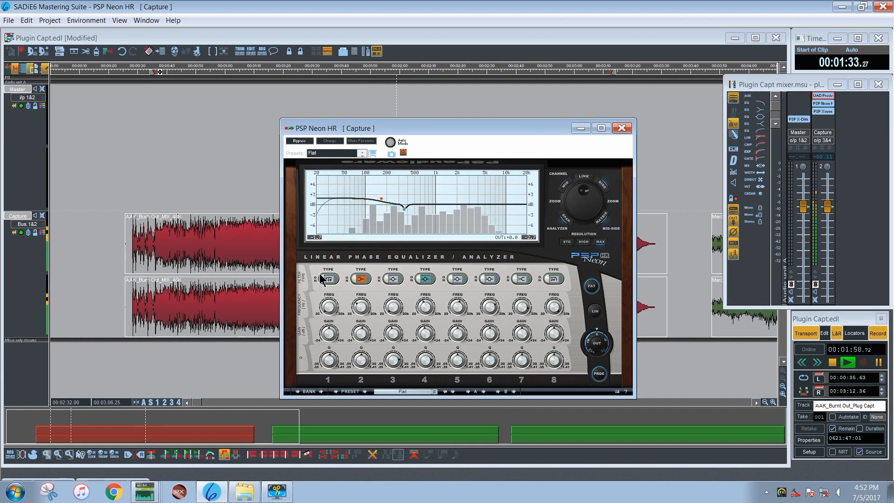
click(320, 278)
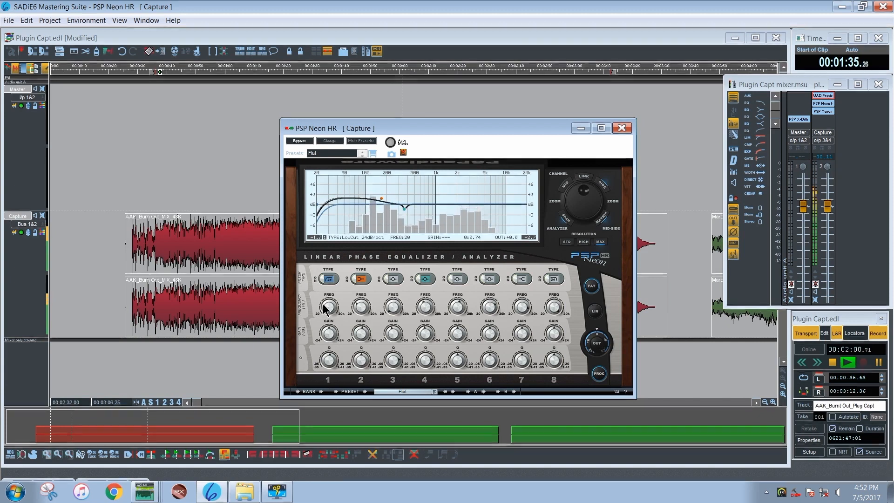
mouse_move(328, 306)
mouse_down()
mouse_move(323, 288)
mouse_move(331, 308)
mouse_up()
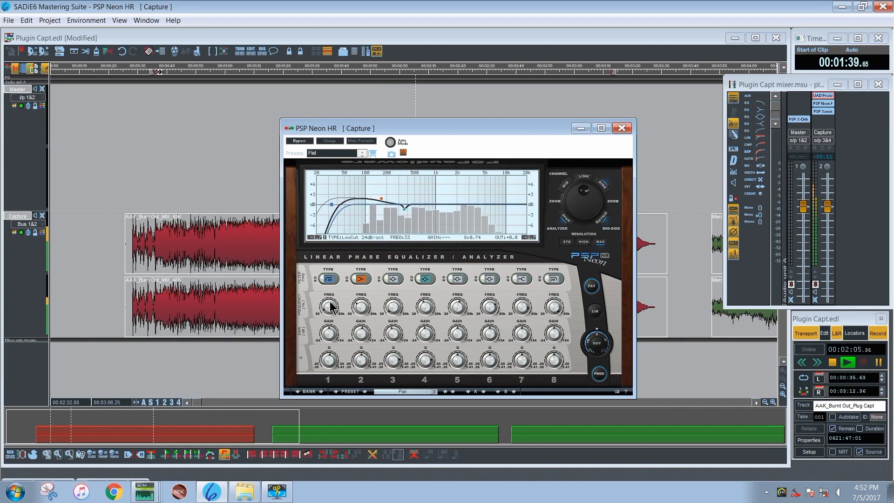
click(322, 280)
click(321, 280)
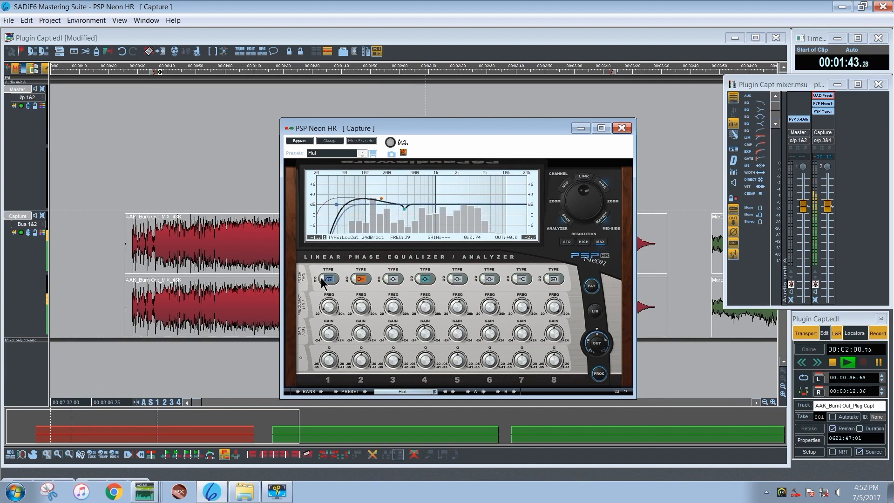
drag(328, 368, 329, 373)
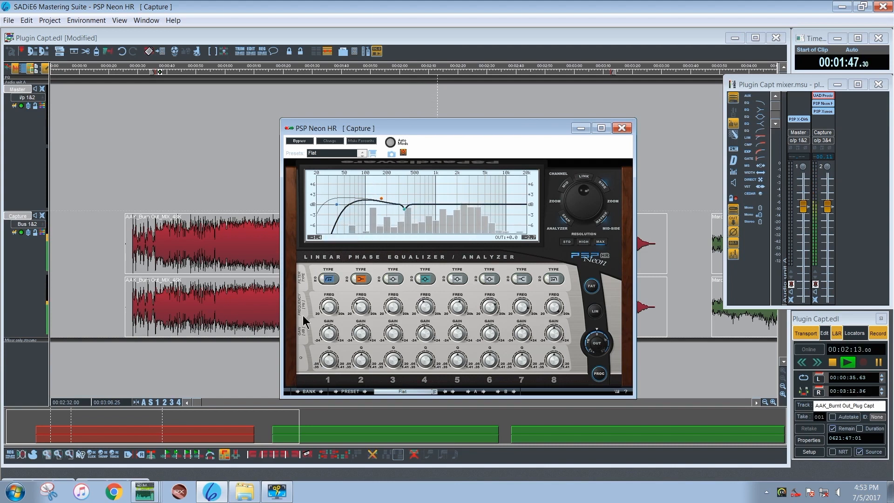
Toggle band 1's bypass on the Side channel to compare the sound with and without the low cut
click(320, 280)
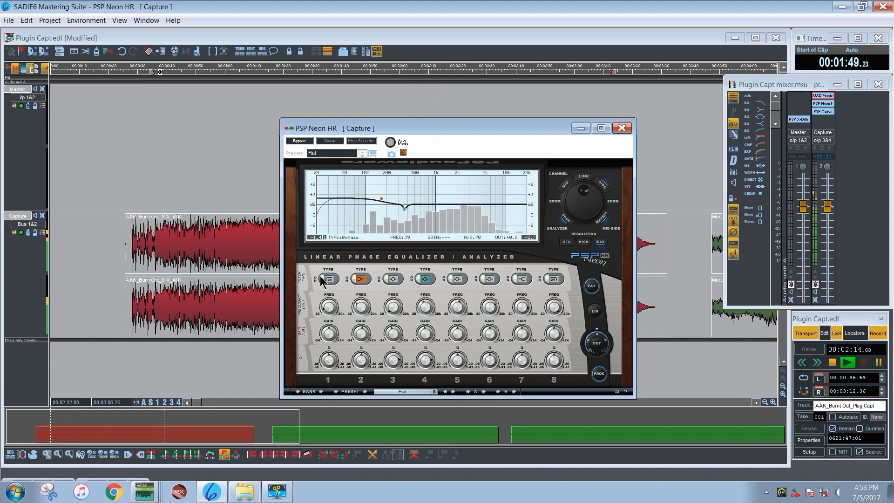
click(320, 281)
click(321, 280)
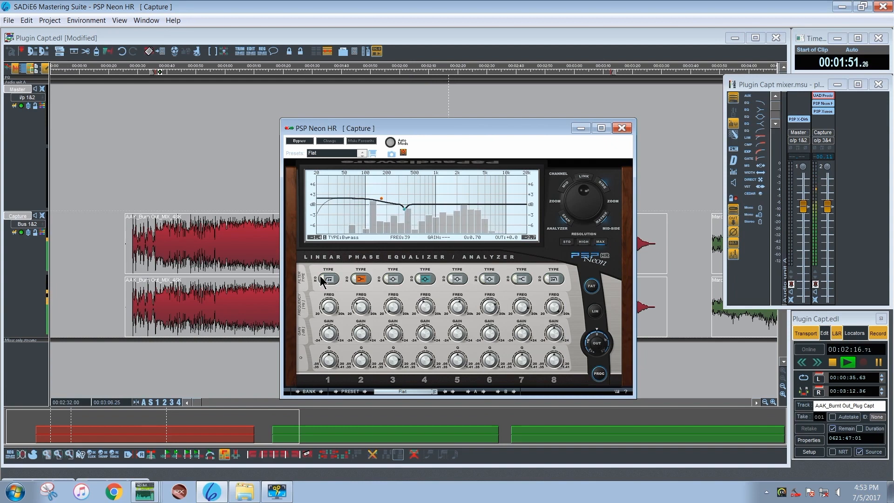
Enable band 6 on the Side channel as a peaking filter and shape a broad, gentle boost at the top of the spectrum
click(482, 278)
scroll(488, 334, up, 5)
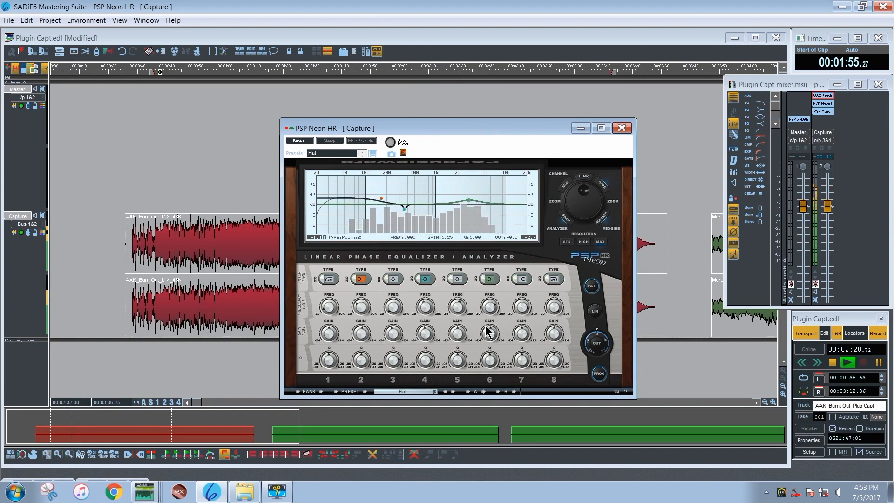
drag(492, 305, 480, 210)
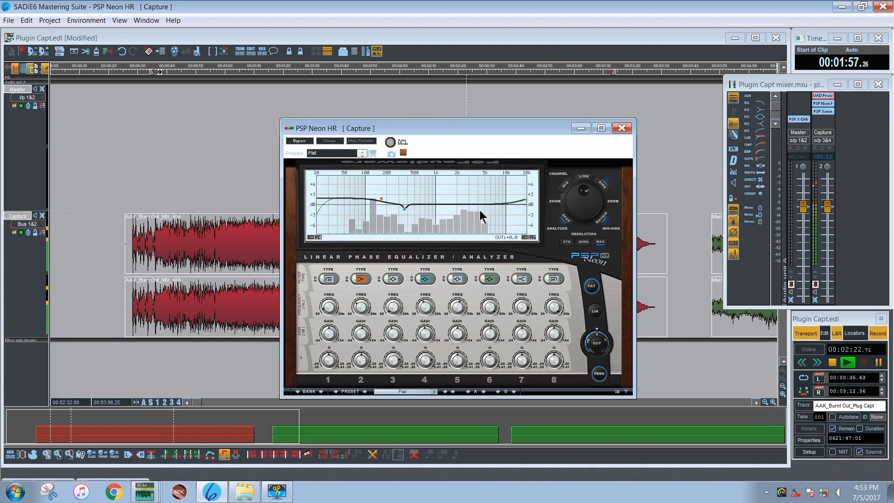
drag(492, 352, 489, 407)
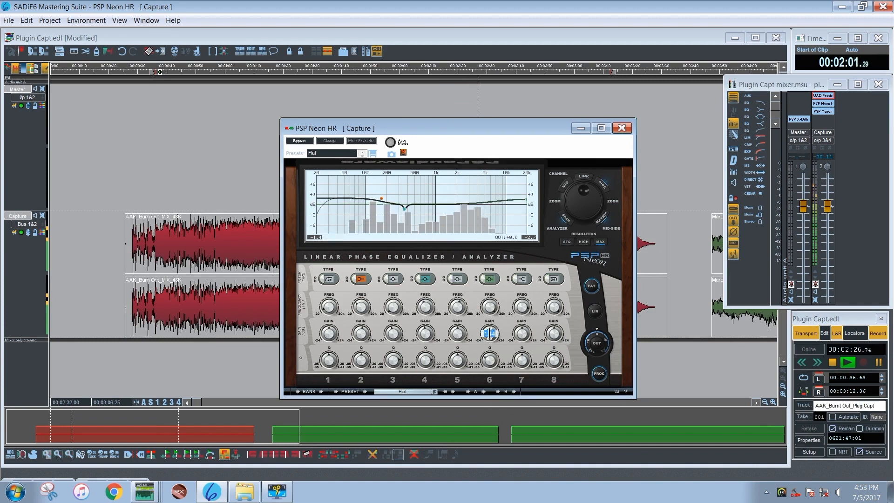
drag(490, 334, 491, 339)
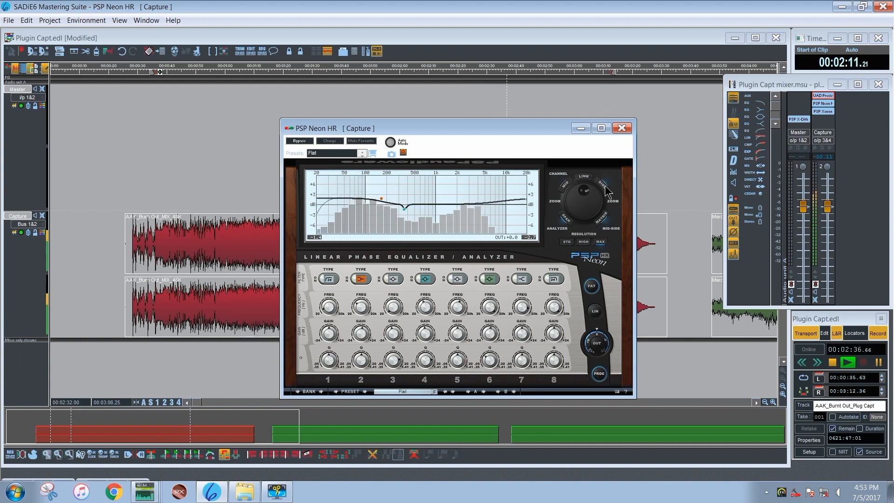
On the Mid channel, enable band 6 as a peaking filter at 20 kHz with a Q of about 0.47 and 1 dB gain
click(480, 277)
drag(490, 337, 485, 382)
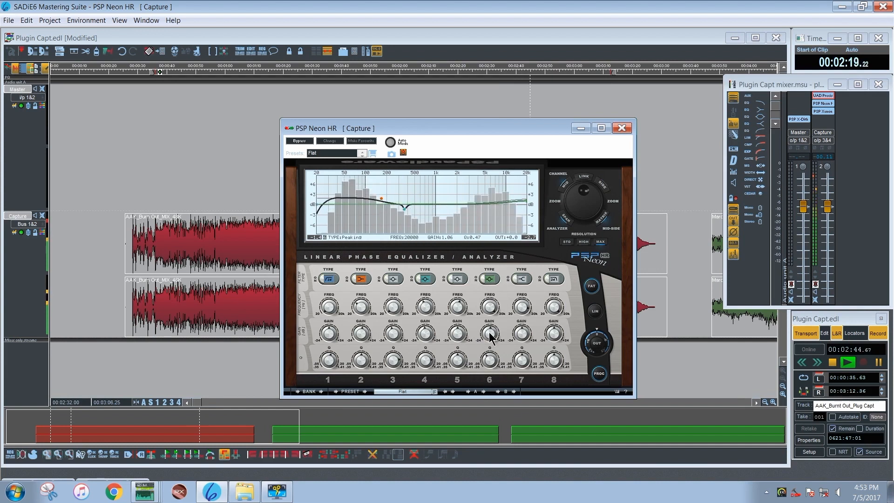
drag(490, 333, 487, 331)
text(1.50)
key(Return)
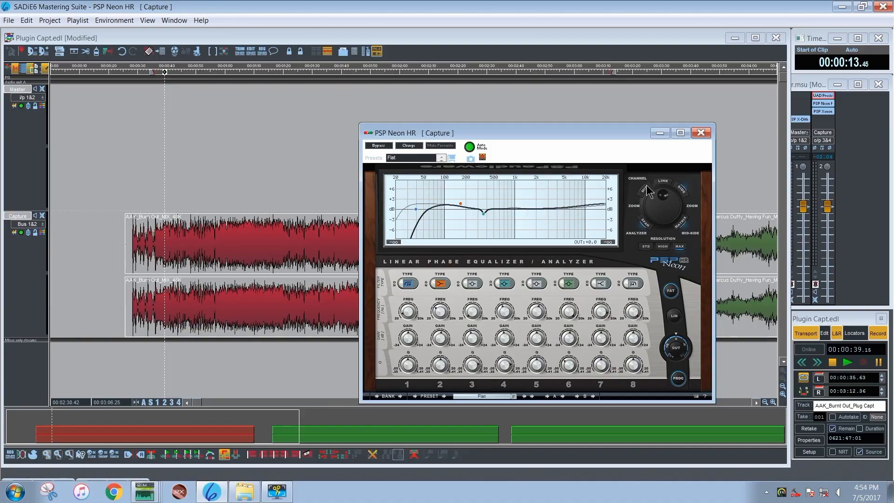
Alternate between the Mid and Side channels to compare their EQ curves, repositioning the PSP Neon HR window over the timeline
click(647, 191)
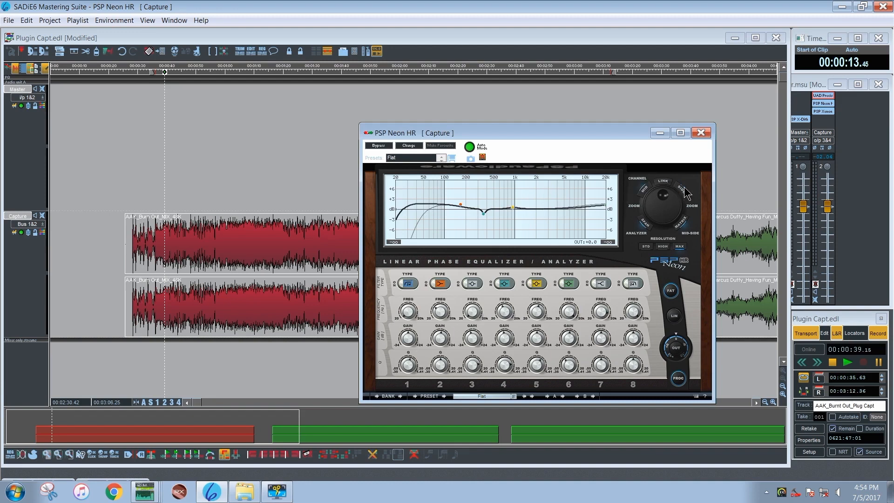
click(685, 191)
click(642, 192)
drag(575, 133, 493, 129)
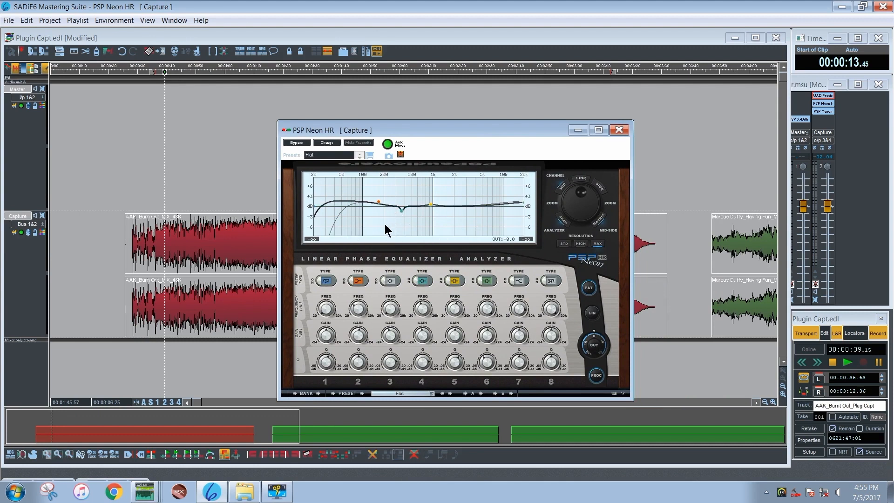
drag(442, 130, 480, 107)
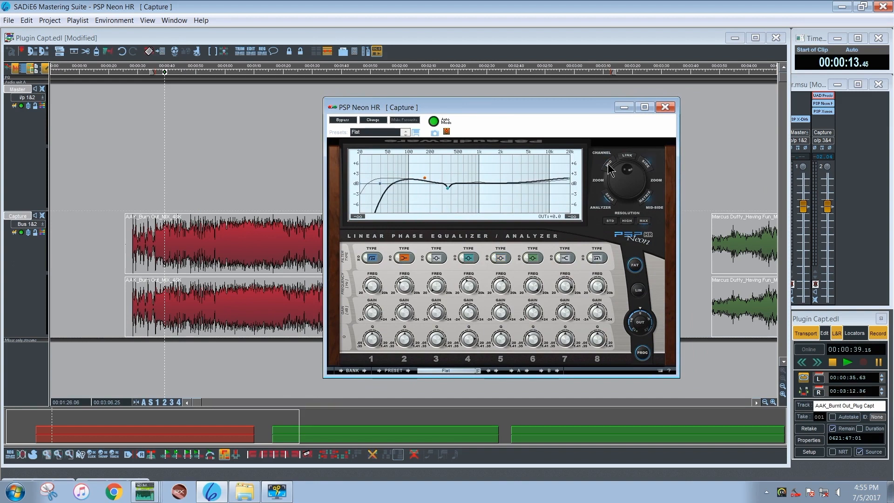
click(644, 165)
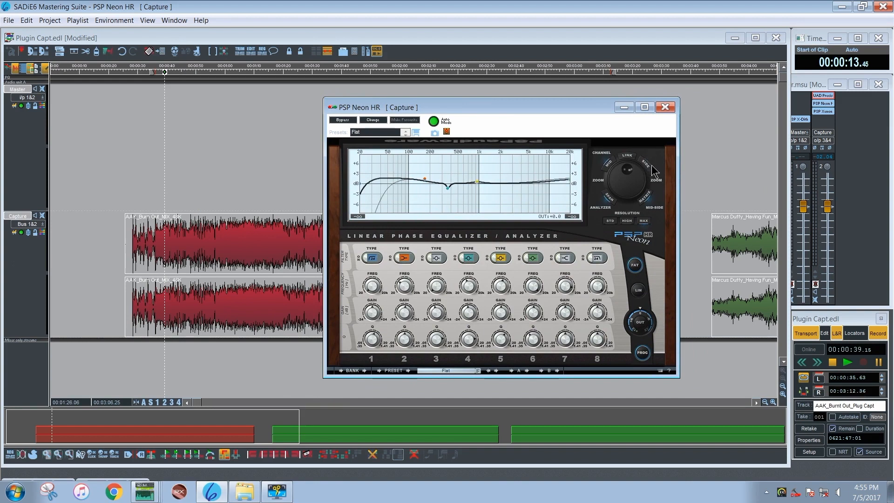
click(650, 167)
click(610, 171)
click(646, 167)
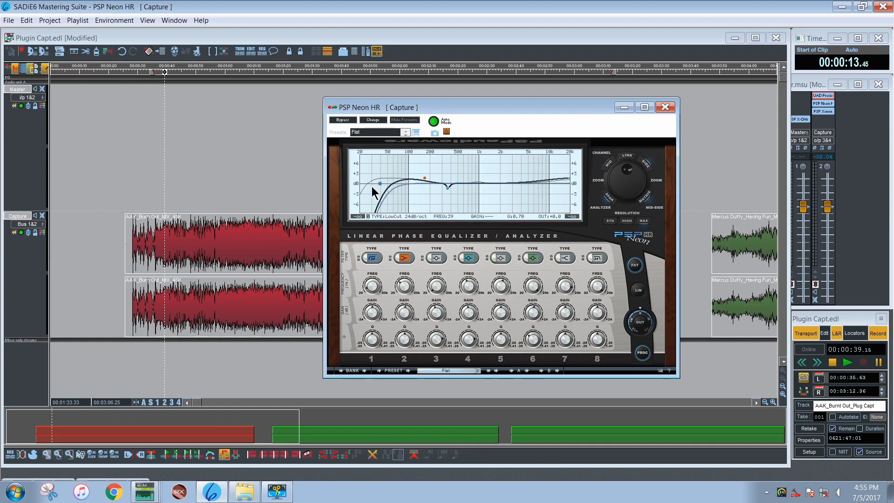
mouse_move(378, 182)
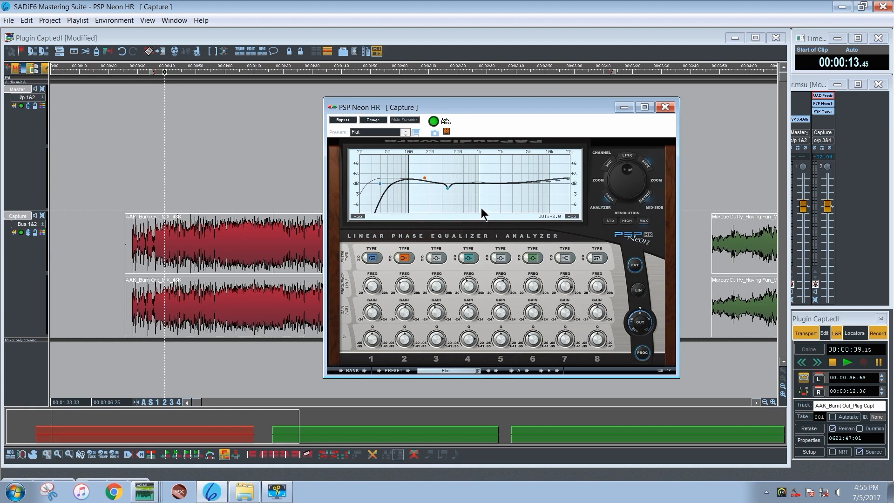
Start playback and toggle band 1's bypass on the Side channel to audition its low cut
key(space)
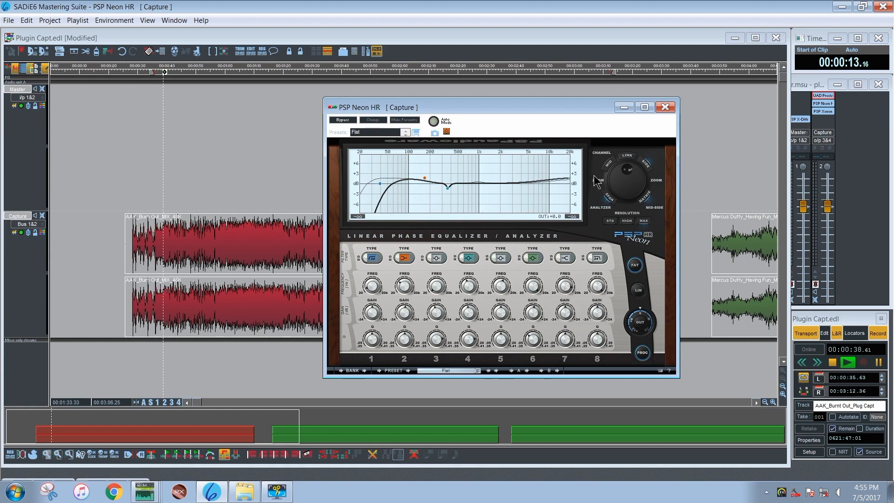
click(364, 258)
click(365, 257)
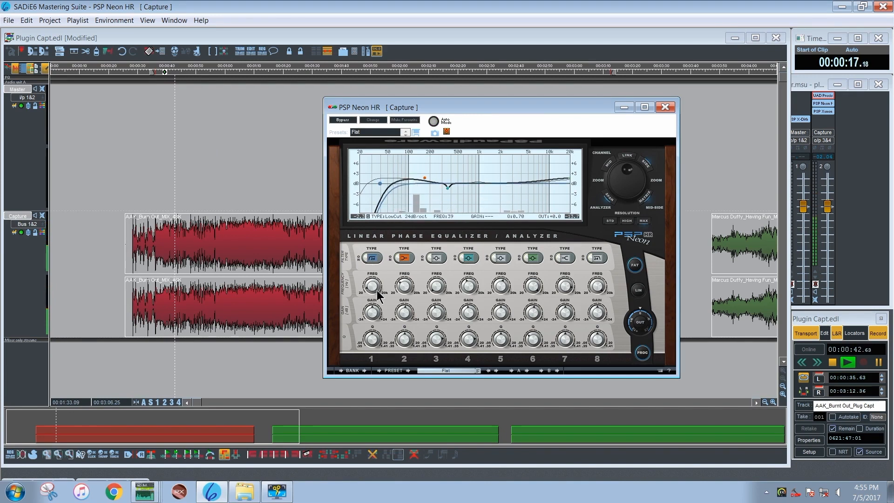
On the Side channel, retune band 1's low cut to 25 Hz with a Q of 0.76, toggling its bypass to check the effect
drag(371, 293, 374, 286)
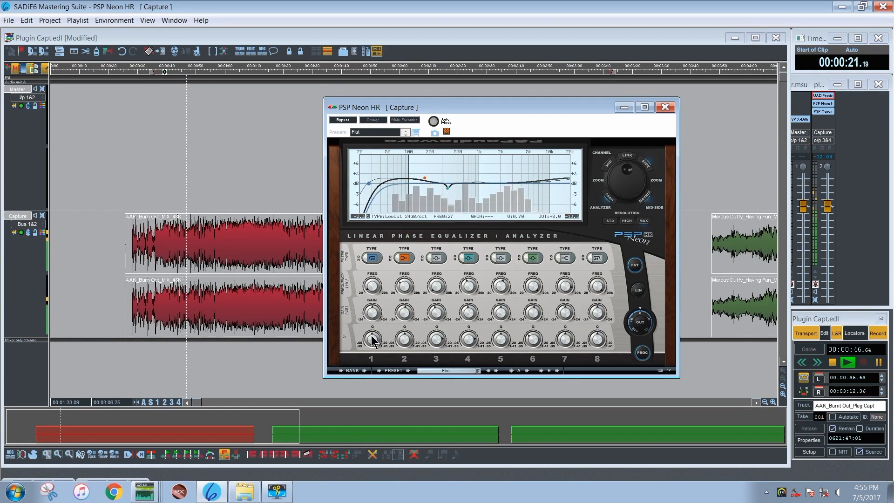
drag(373, 345, 375, 325)
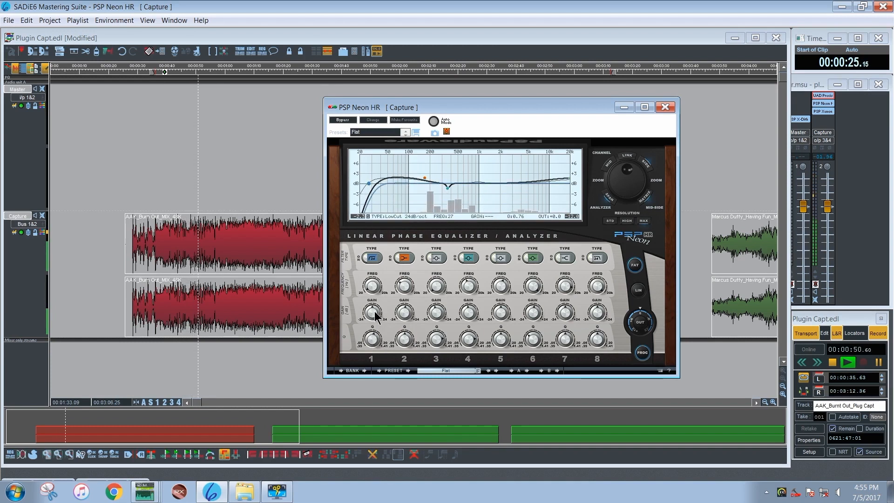
click(364, 257)
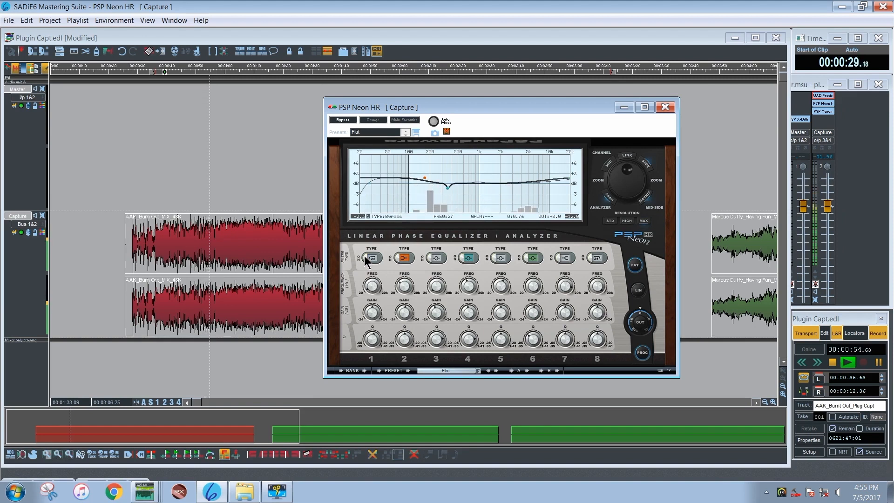
click(364, 256)
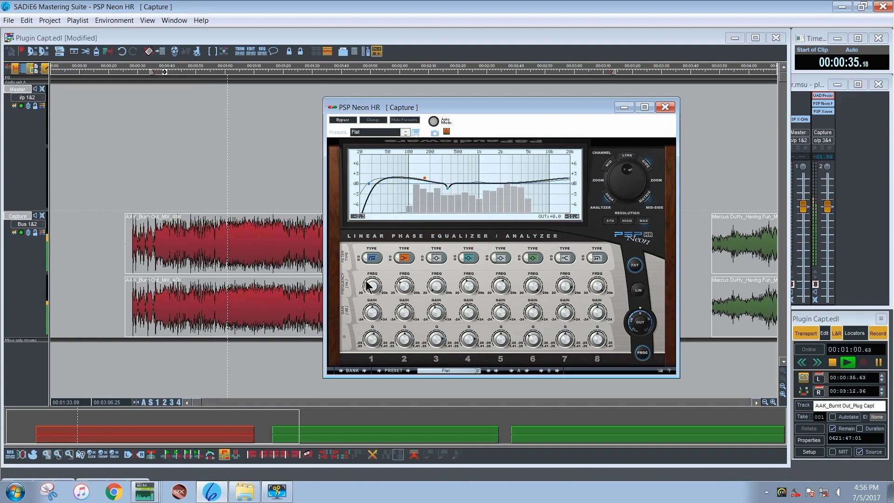
mouse_move(369, 282)
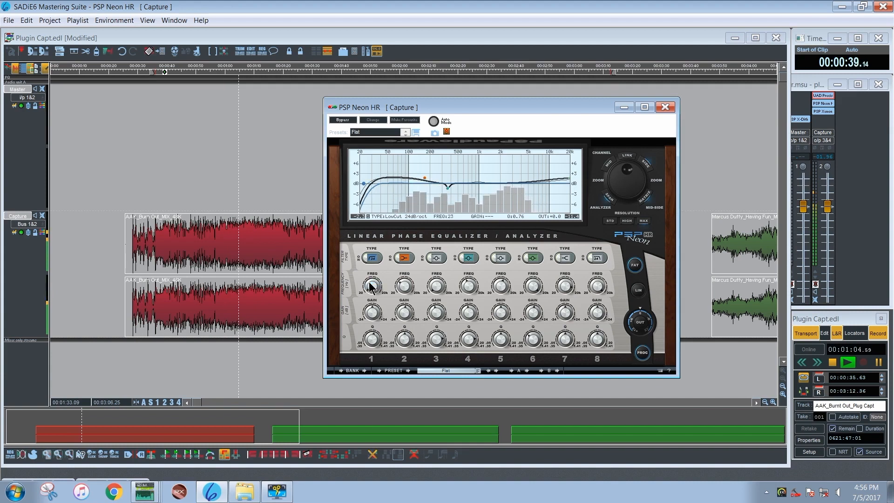
scroll(369, 283, up, 1)
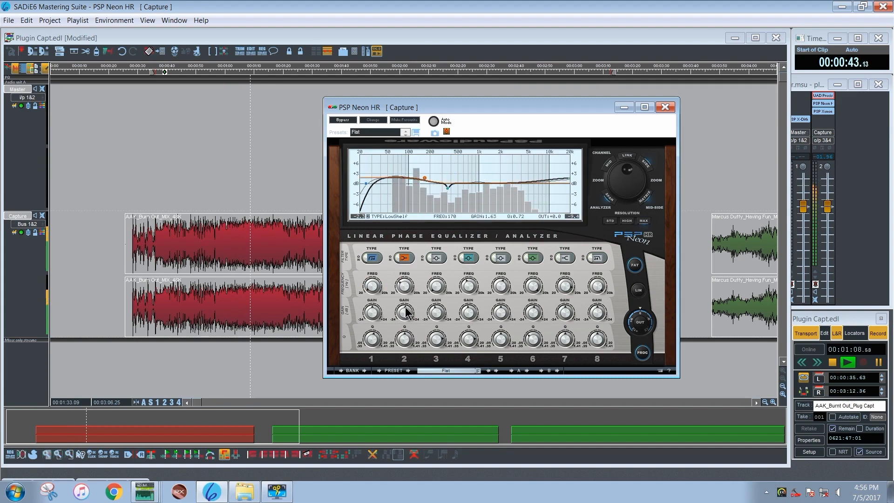
Audition the low cuts during playback by toggling band 1's bypass on the Side channel and on the Mid channel
click(364, 260)
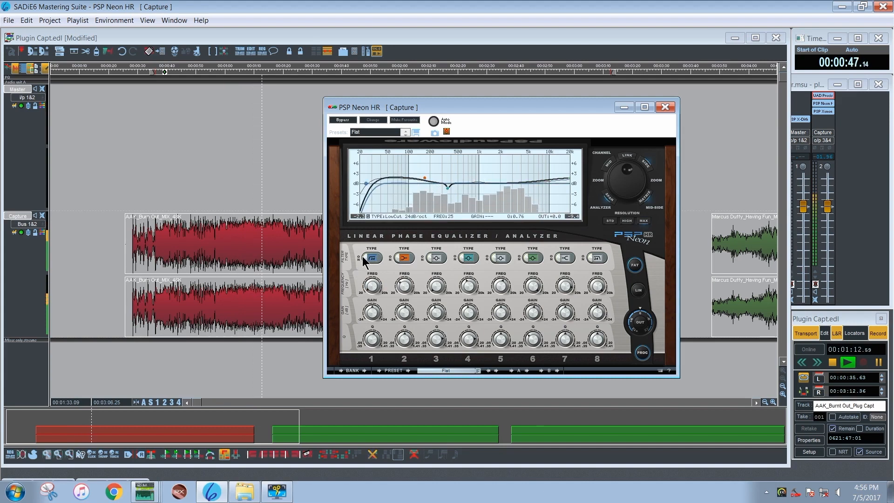
click(366, 260)
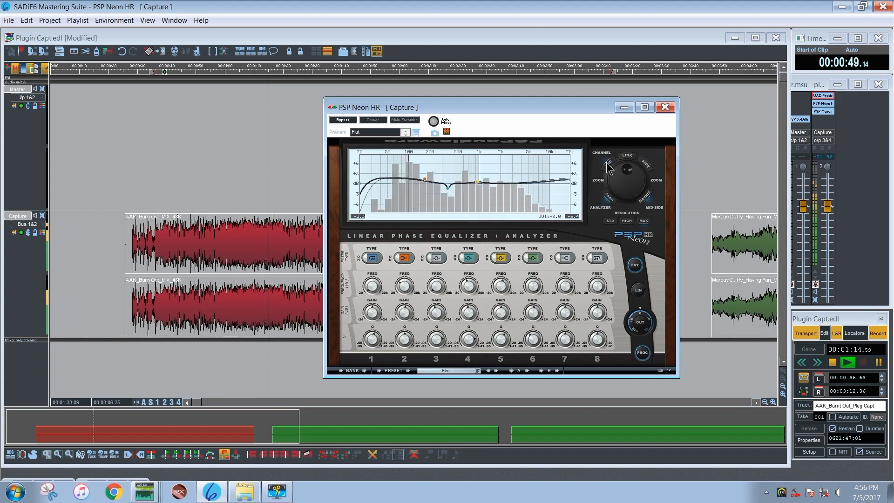
click(365, 259)
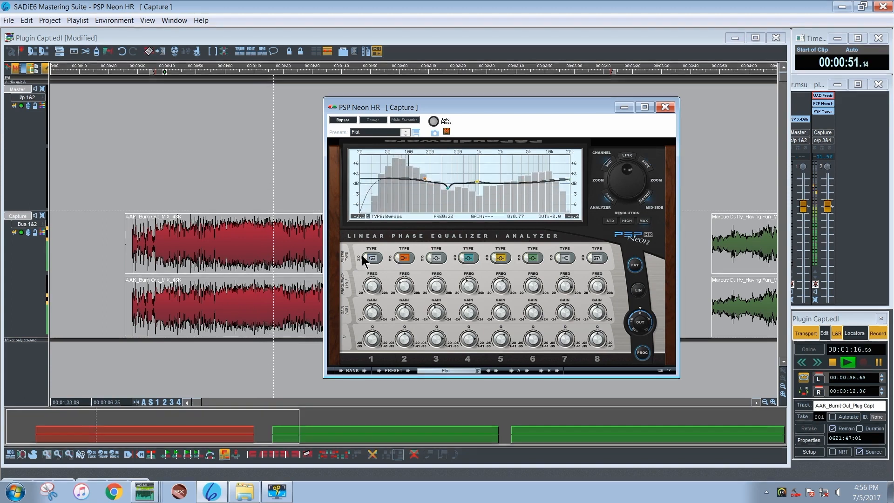
click(364, 260)
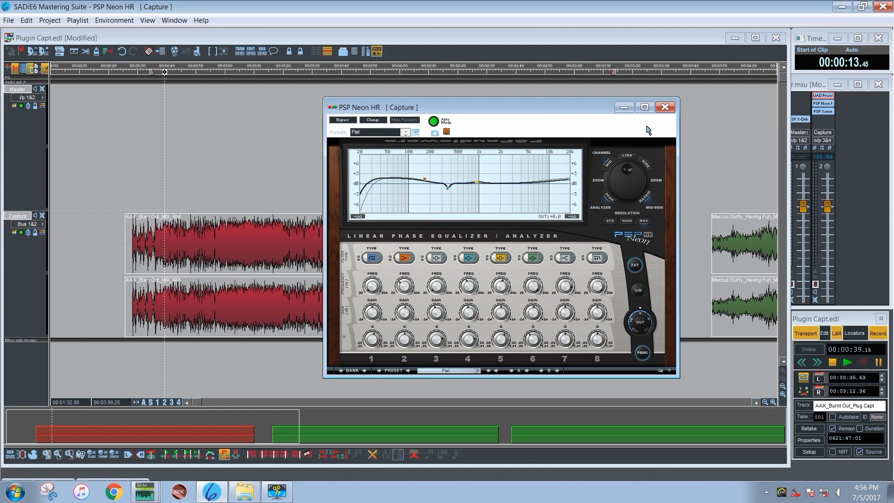
Switch between the Side and Mid channels to review the finished EQ curves, and shift the PSP Neon HR window over the timeline
click(646, 165)
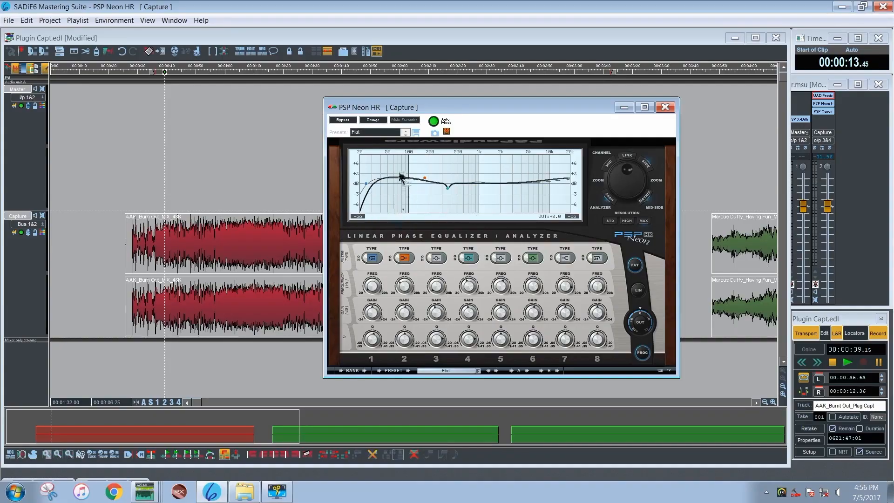
click(608, 161)
click(648, 165)
click(609, 166)
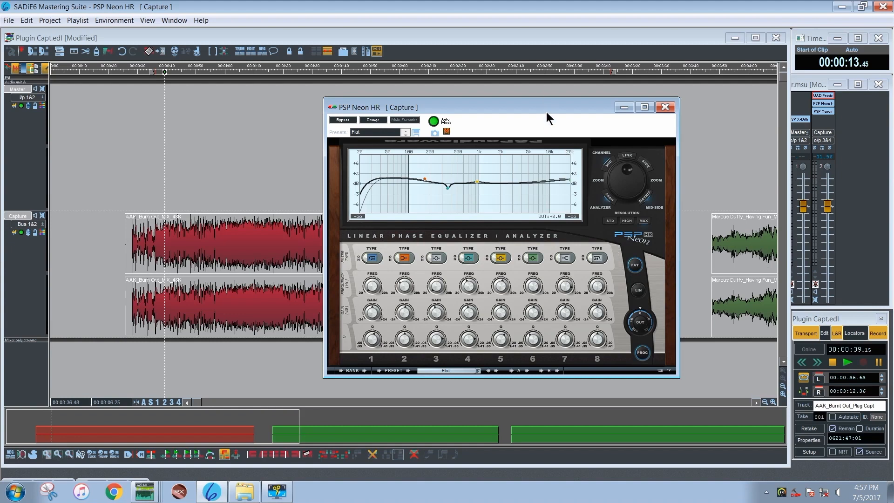
drag(547, 112, 495, 114)
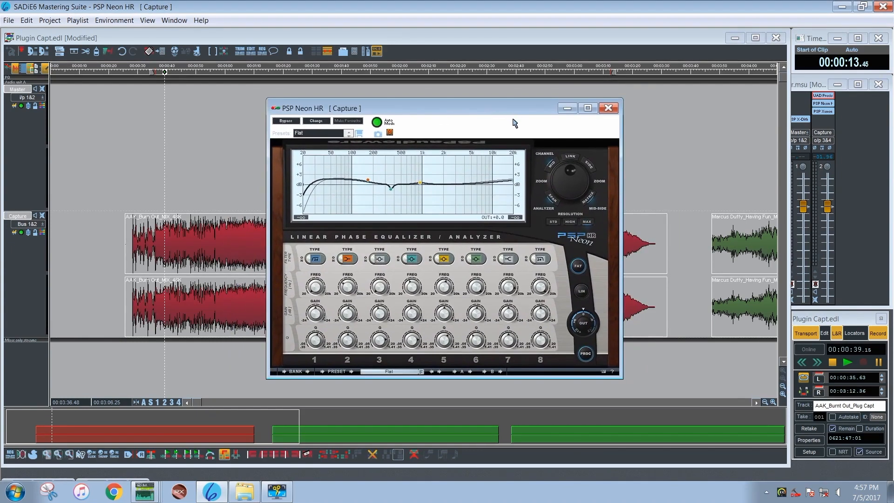